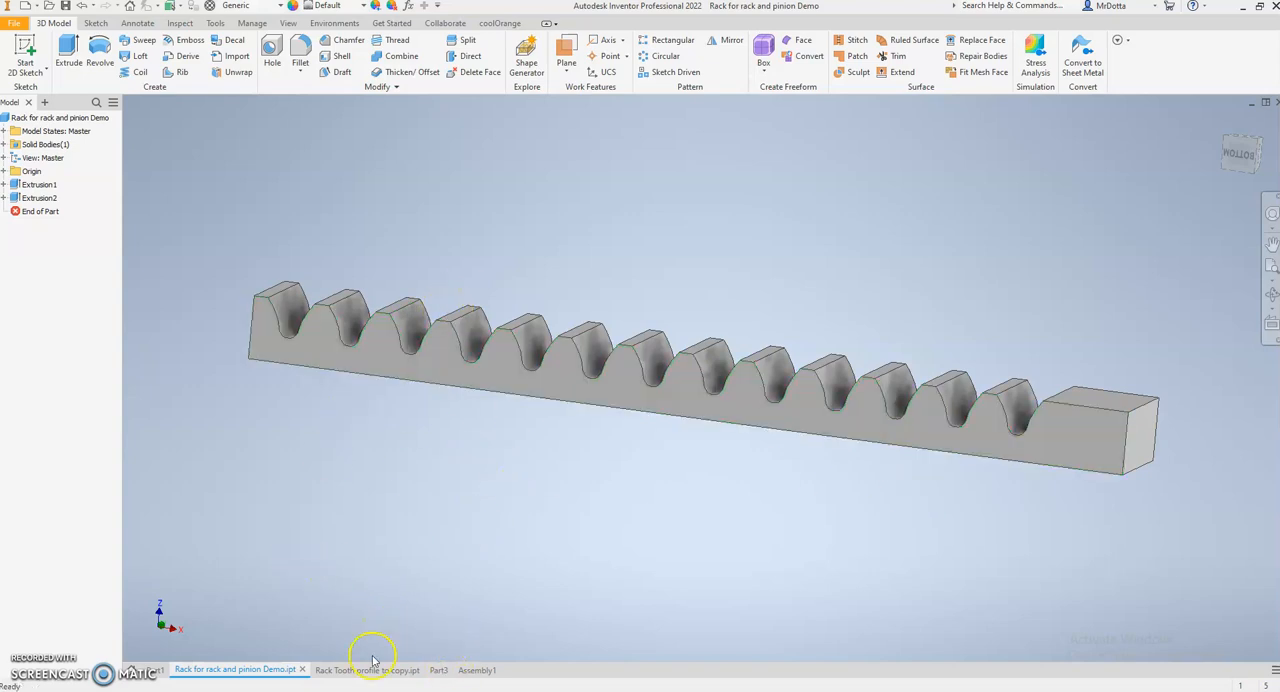
{"action": "left_click", "coordinate": [440, 670]}
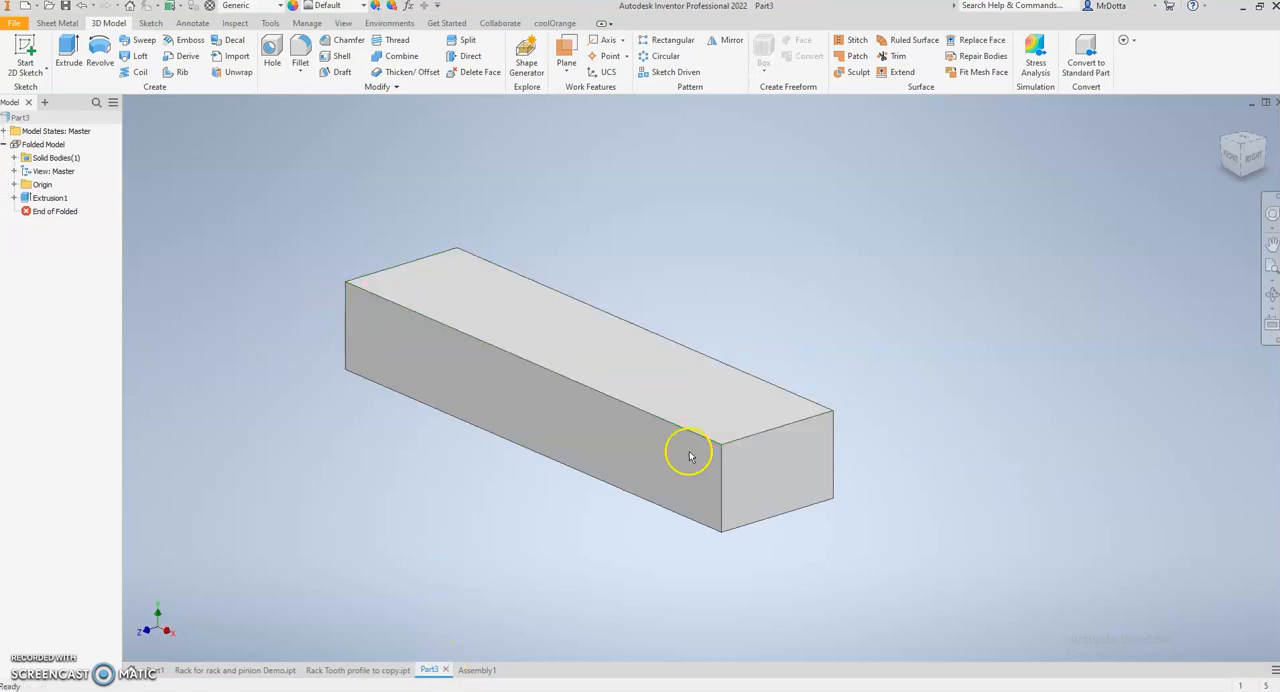
{"action": "middle_click_drag", "start_coordinate": [544, 579], "coordinate": [584, 535]}
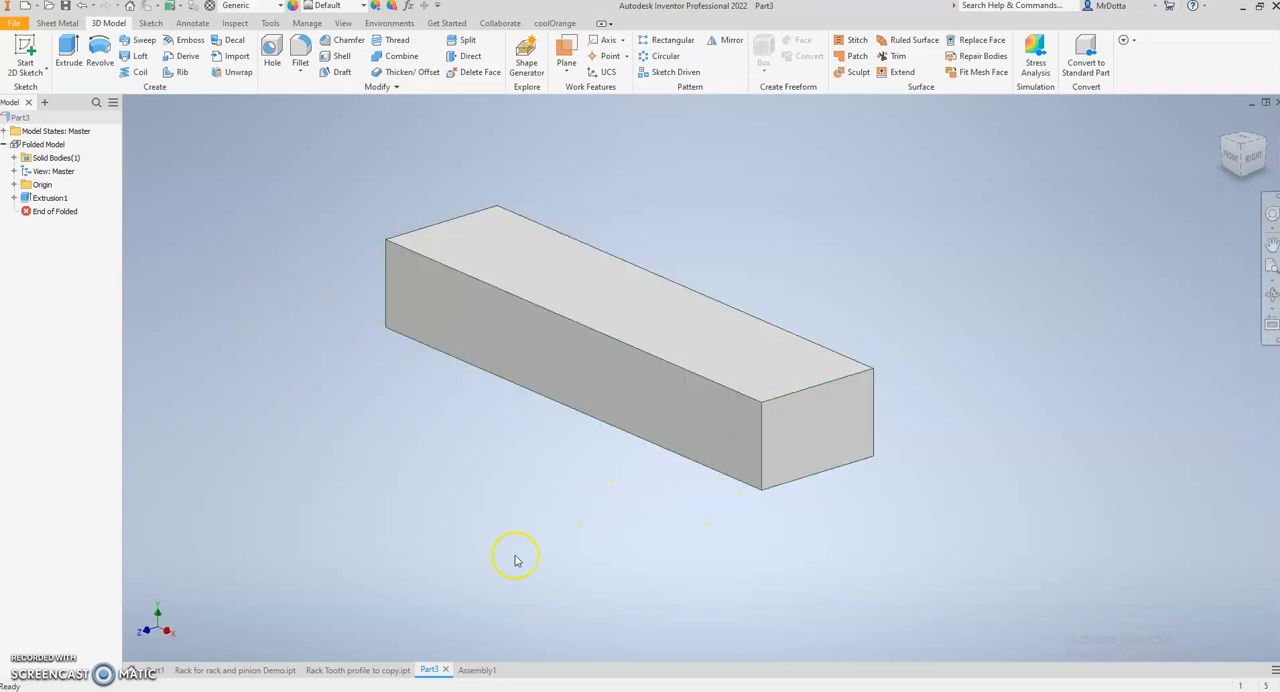
- Start the Spur Gear generator in the empty assembly and save the assembly as Assembly1
{"action": "left_click", "coordinate": [470, 671]}
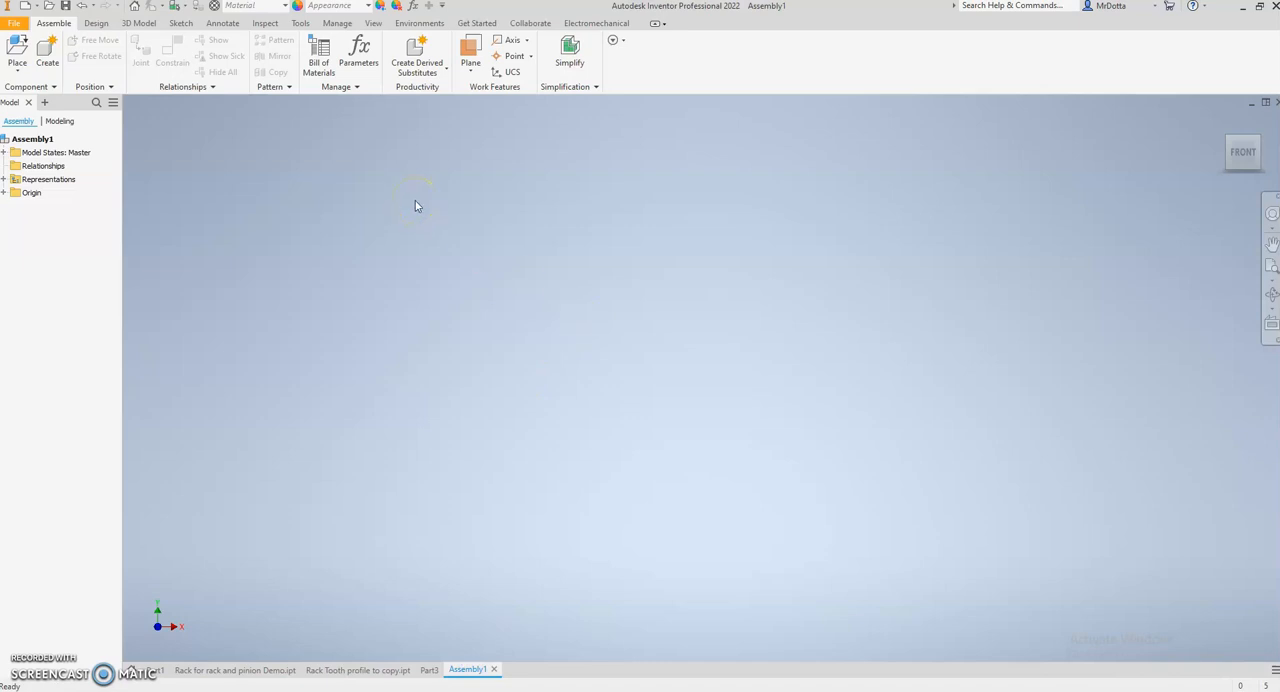
{"action": "left_click", "coordinate": [95, 24]}
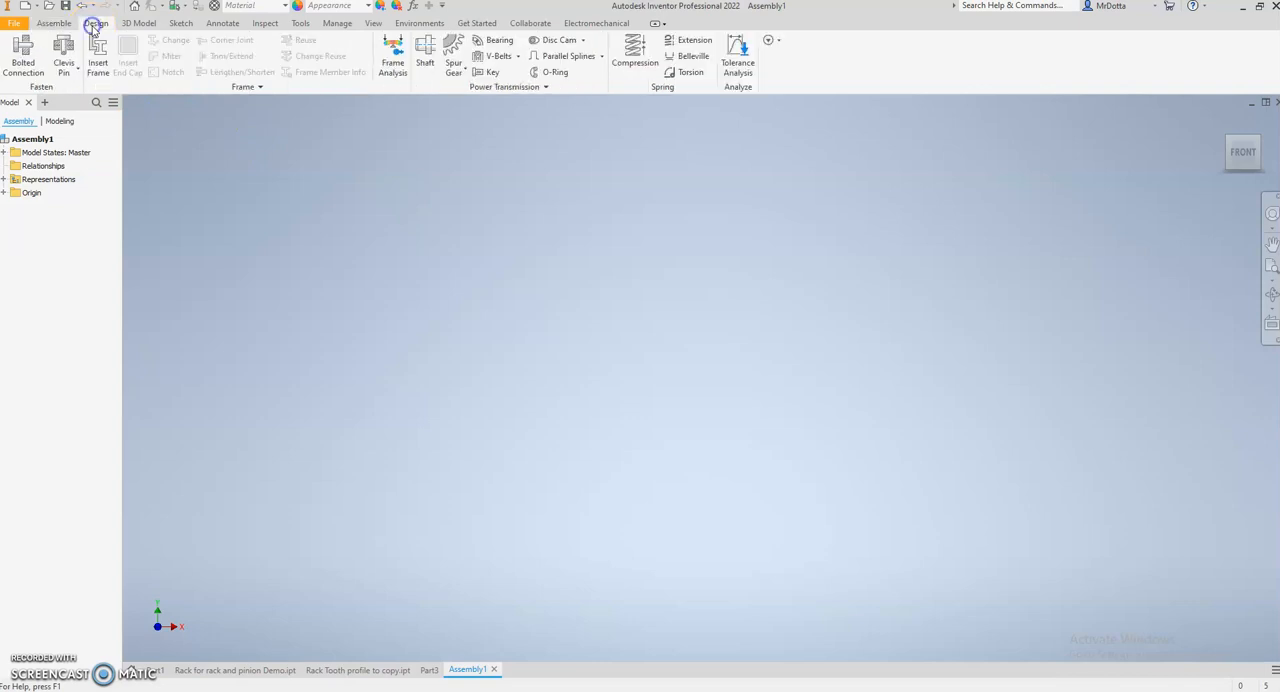
{"action": "left_click", "coordinate": [455, 46]}
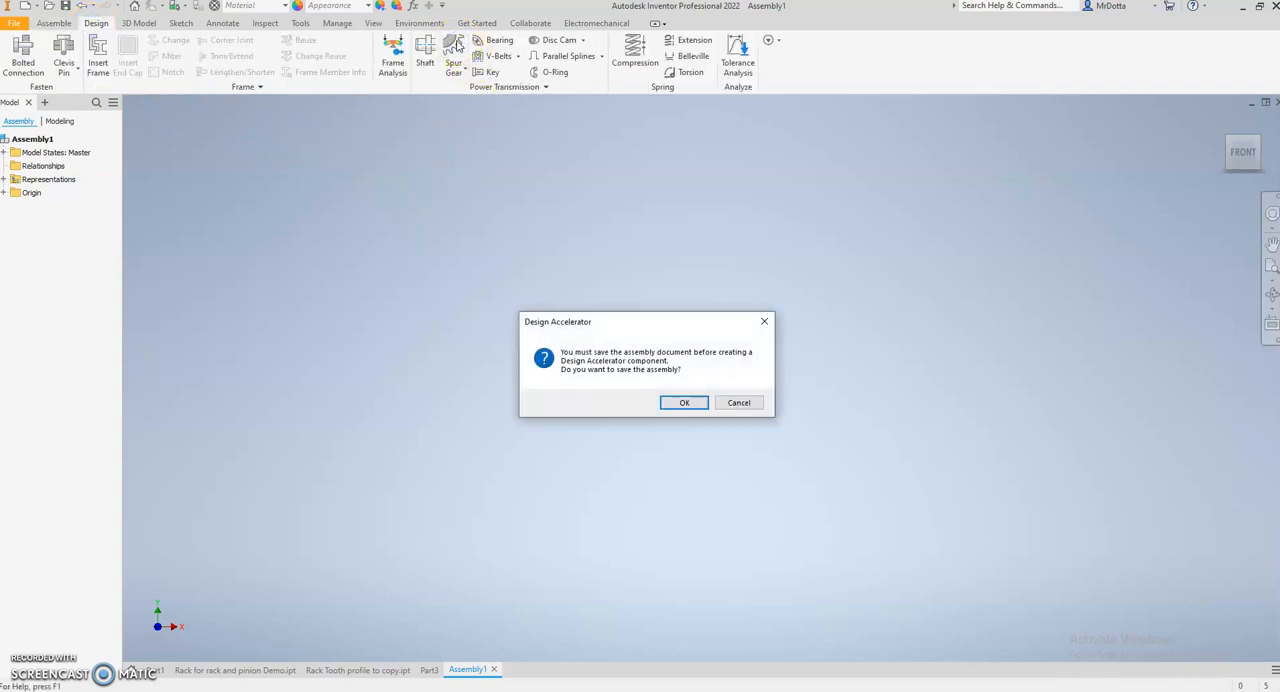
{"action": "left_click", "coordinate": [684, 402]}
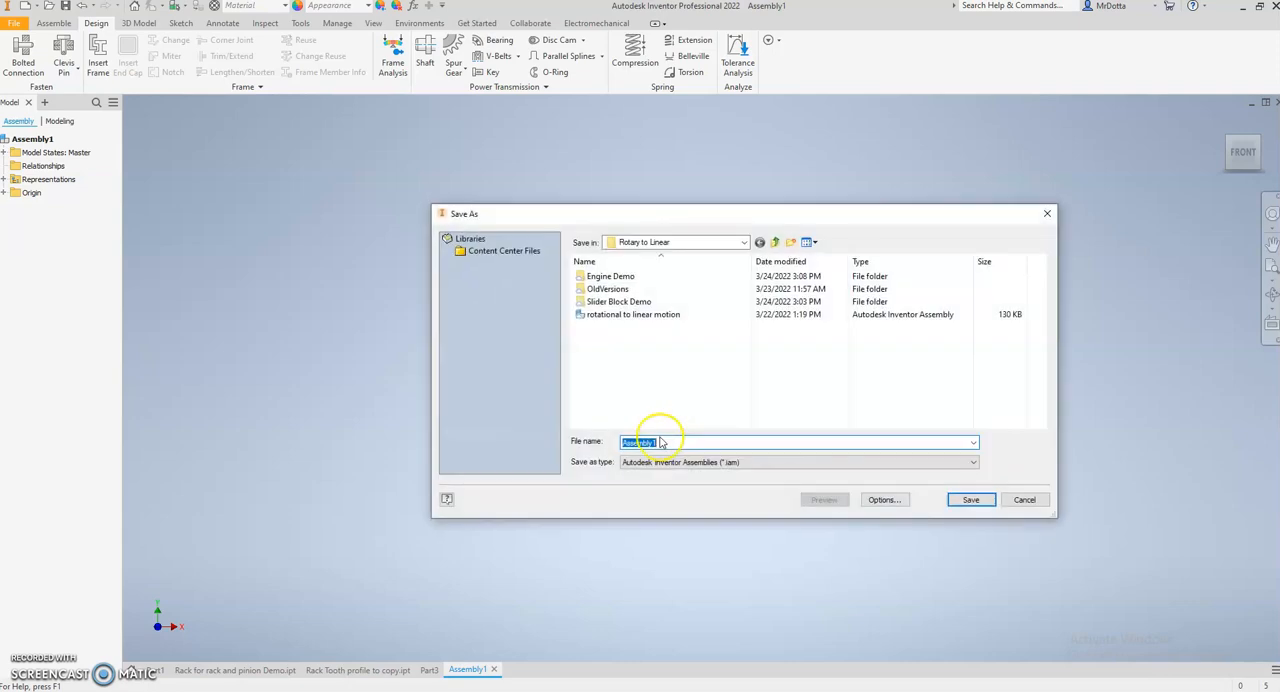
{"action": "left_click", "coordinate": [736, 244]}
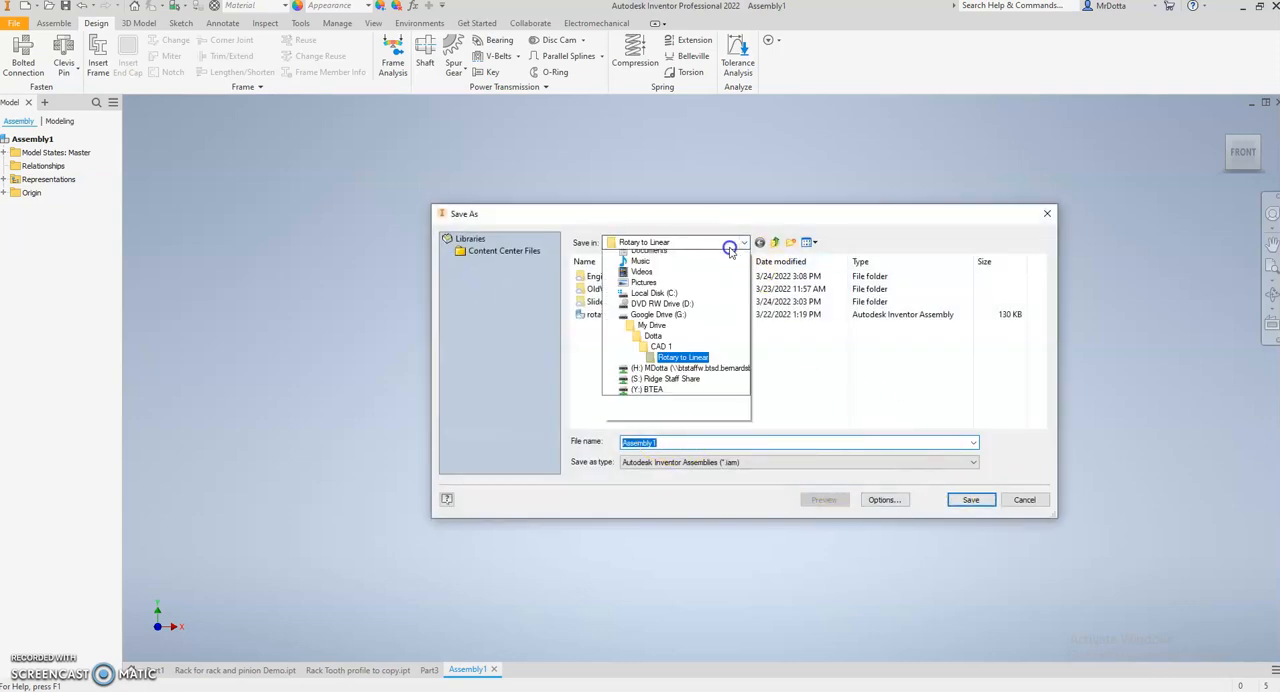
{"action": "left_click", "coordinate": [628, 258]}
{"action": "left_click", "coordinate": [975, 500]}
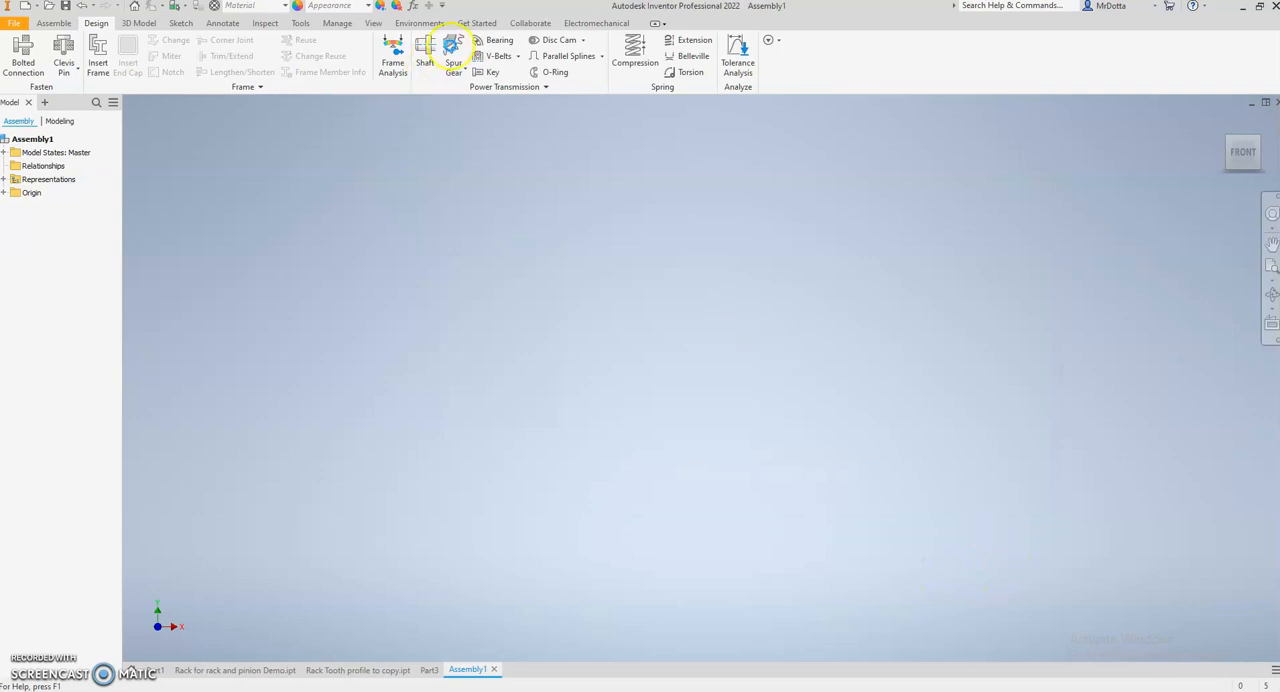
- Generate a spur gear pair with a 1.4 gear ratio, 4 mm module and 5 in center distance, and place it in the assembly
{"action": "left_click", "coordinate": [452, 45]}
{"action": "left_click_drag", "start_coordinate": [428, 121], "coordinate": [700, 121]}
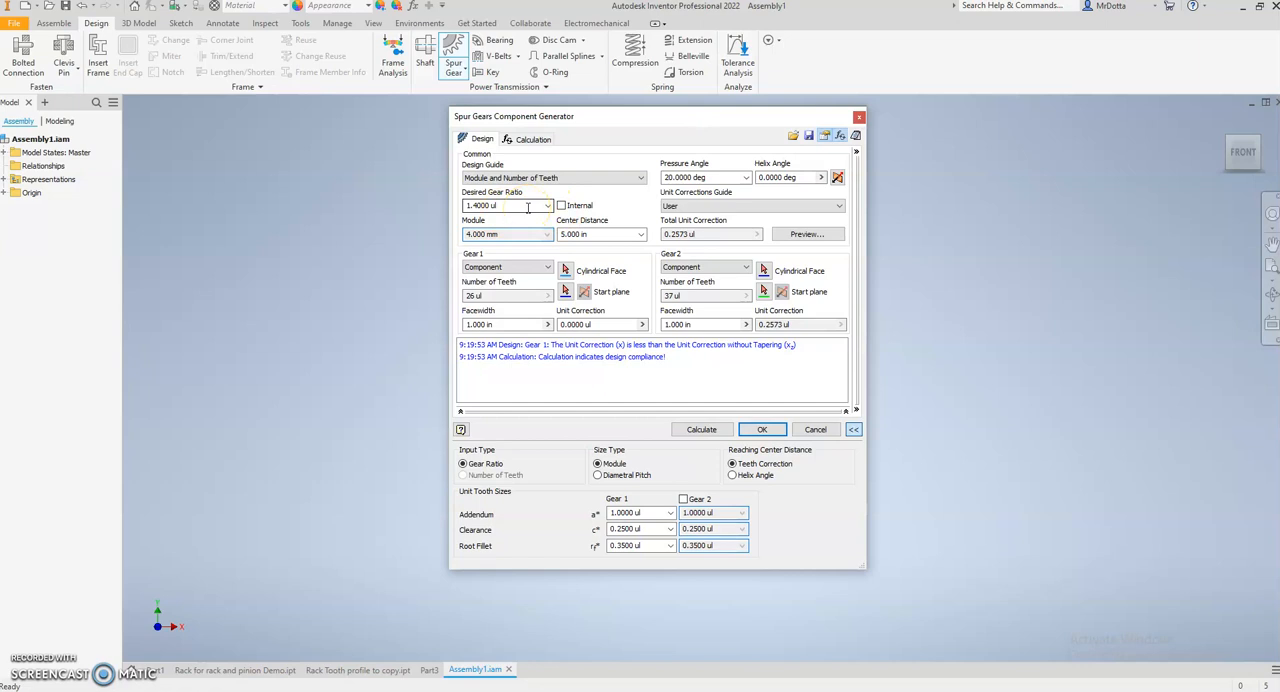
{"action": "left_click", "coordinate": [478, 233]}
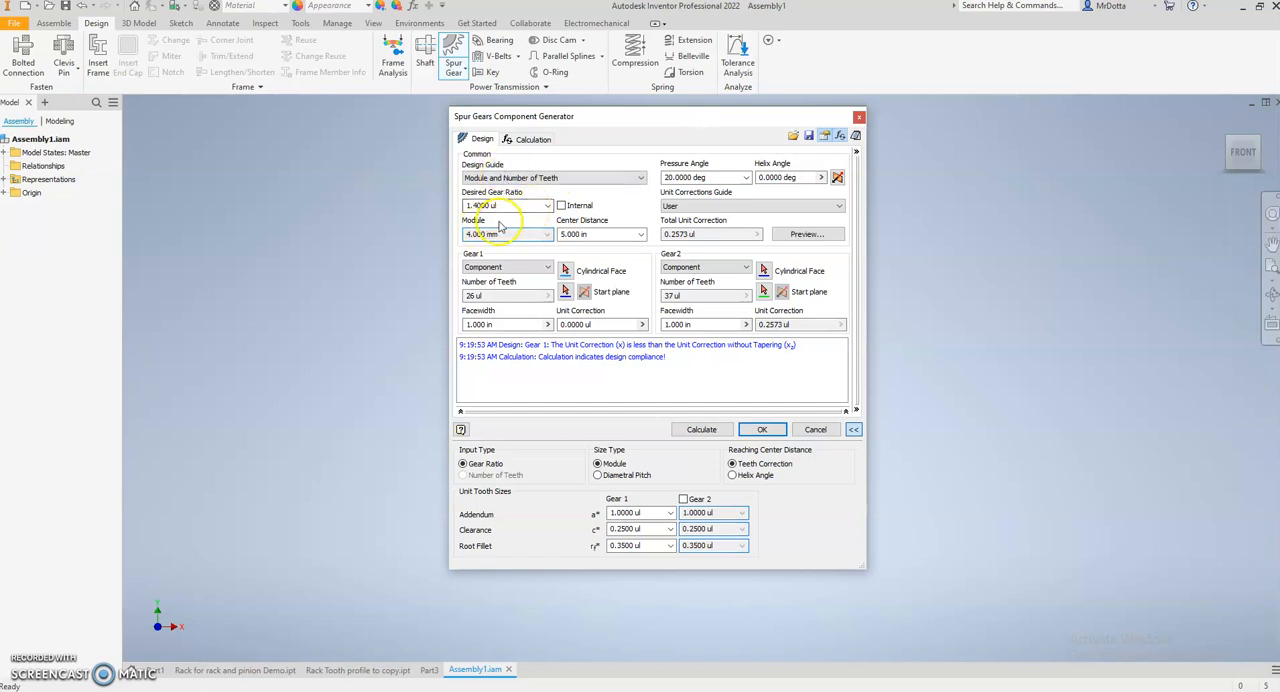
{"action": "left_click", "coordinate": [758, 429]}
{"action": "left_click", "coordinate": [763, 432]}
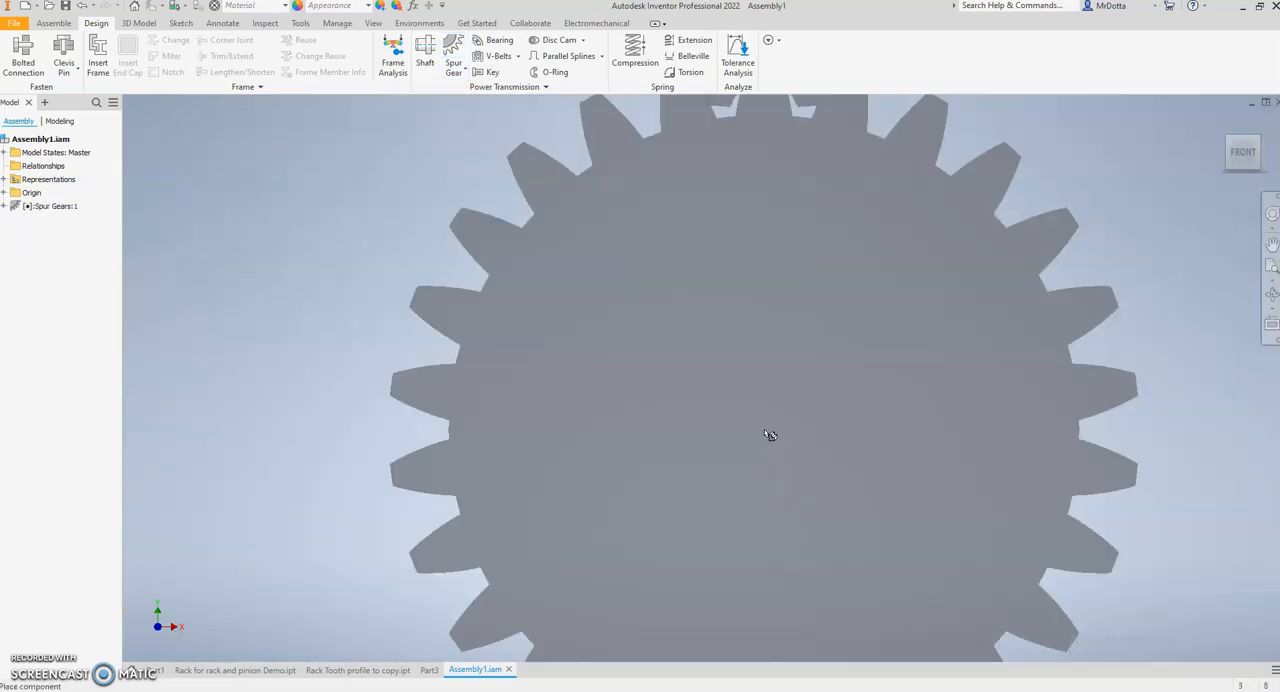
{"action": "left_click", "coordinate": [882, 388]}
{"action": "scroll", "coordinate": [882, 384], "scroll_direction": "down", "scroll_amount": 3}
{"action": "left_click", "coordinate": [762, 425]}
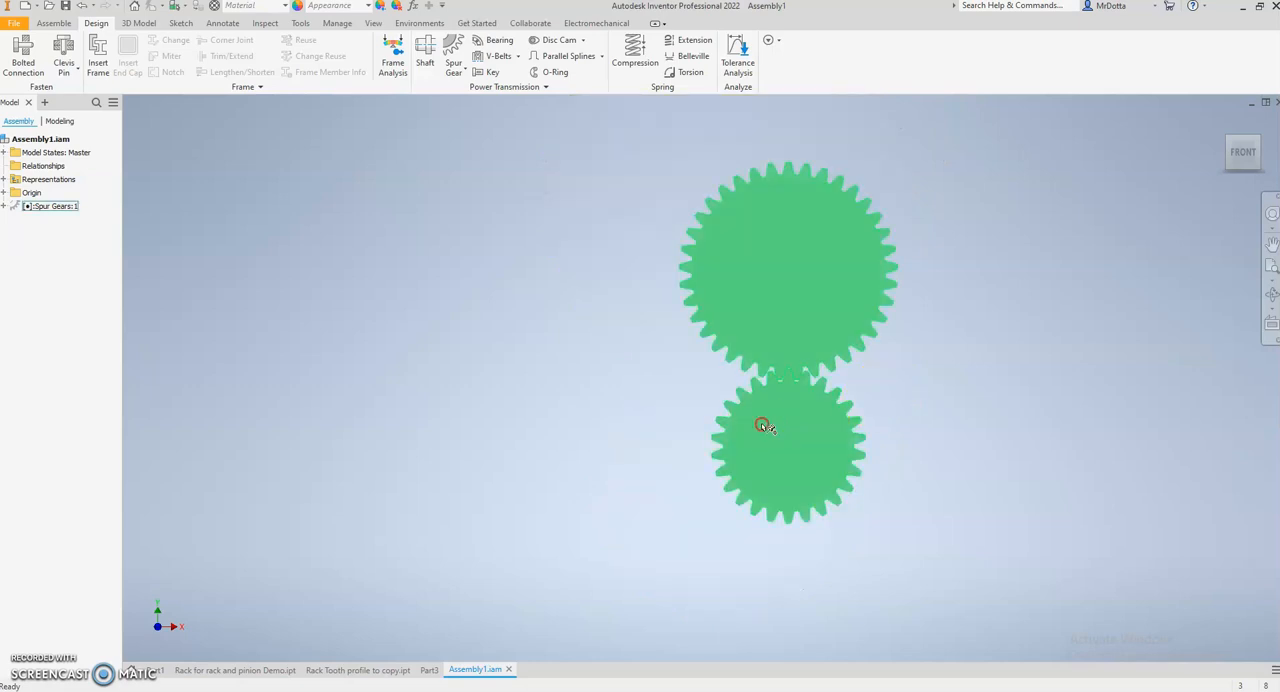
- Export the pinion's tooth shape from the spur gear pair as a new part, with Normal backlash of 0.000 in
{"action": "right_click", "coordinate": [762, 425]}
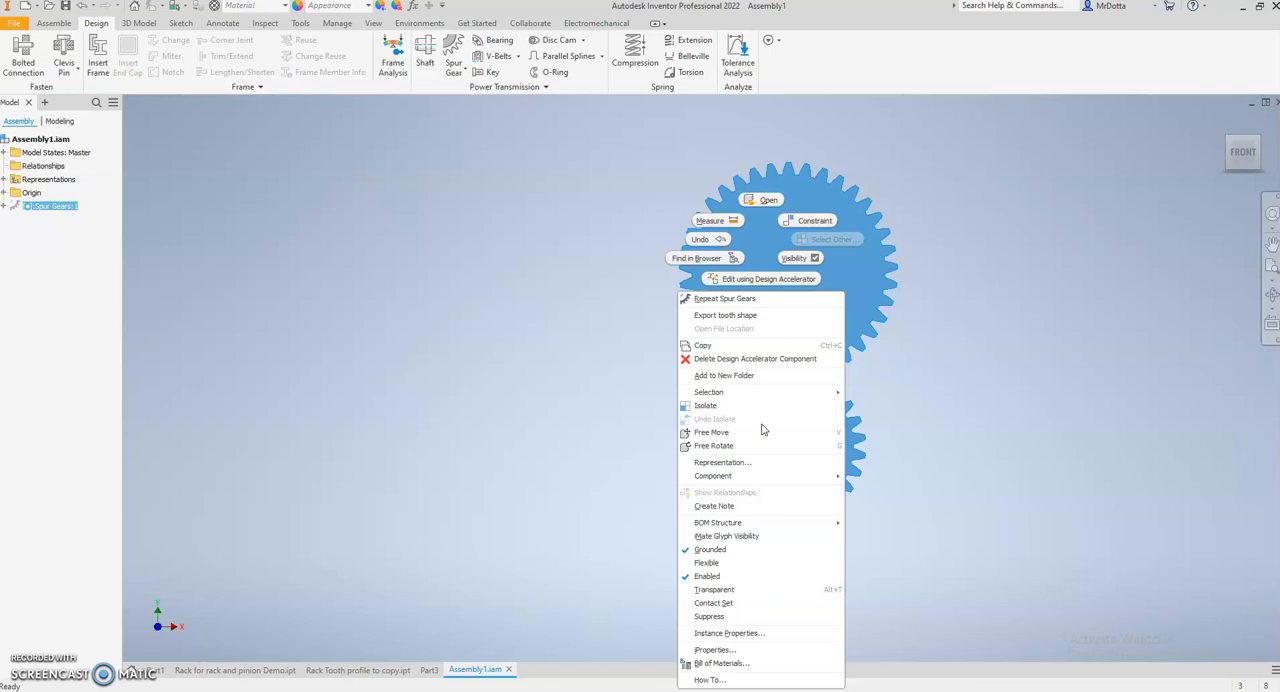
{"action": "mouse_move", "coordinate": [760, 395]}
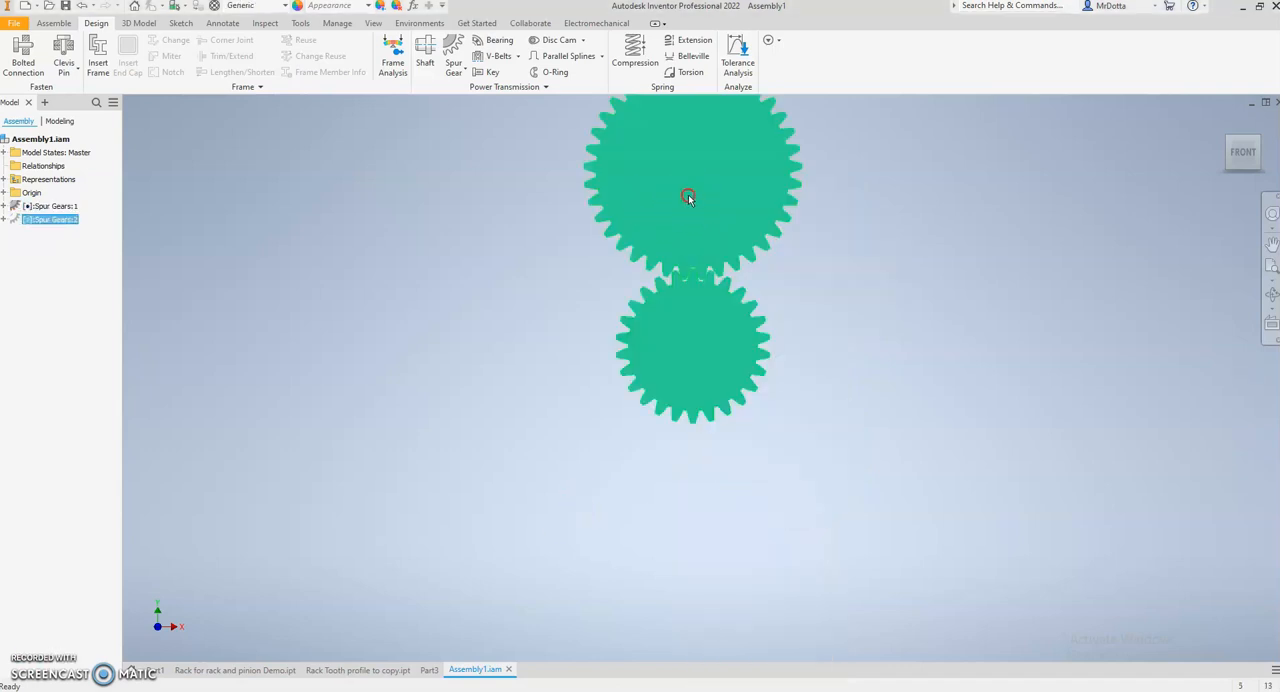
{"action": "right_click", "coordinate": [688, 195]}
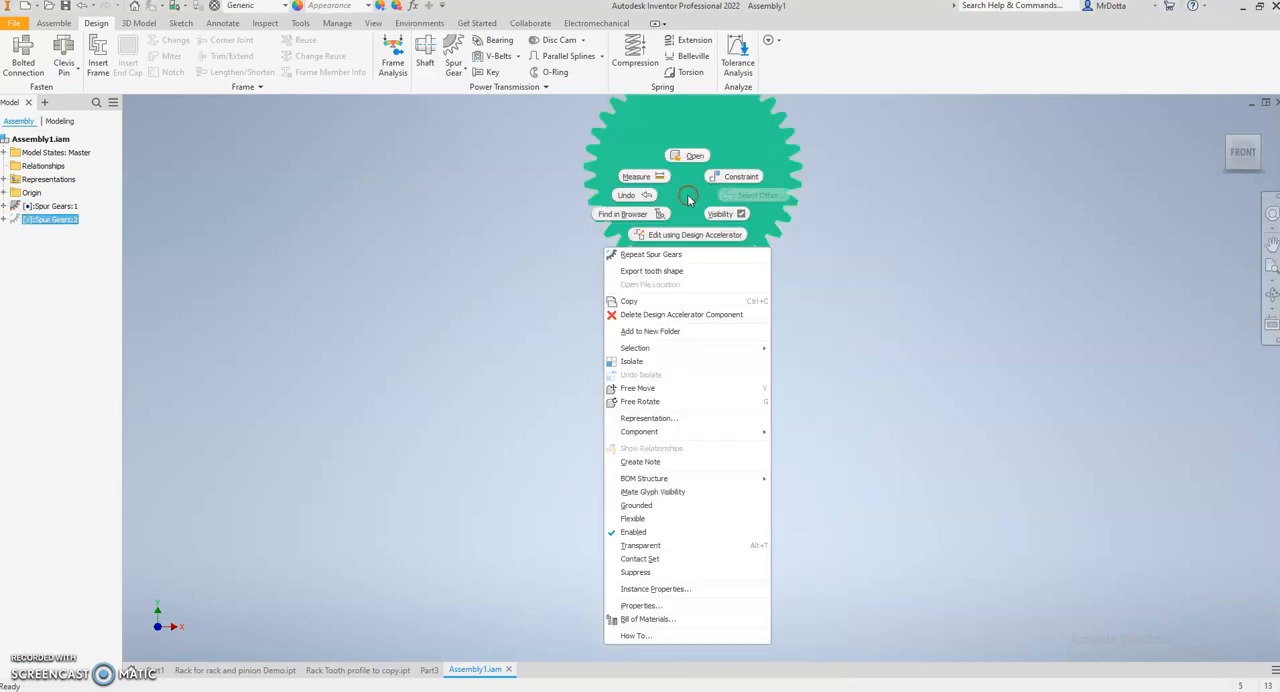
{"action": "left_click", "coordinate": [671, 272]}
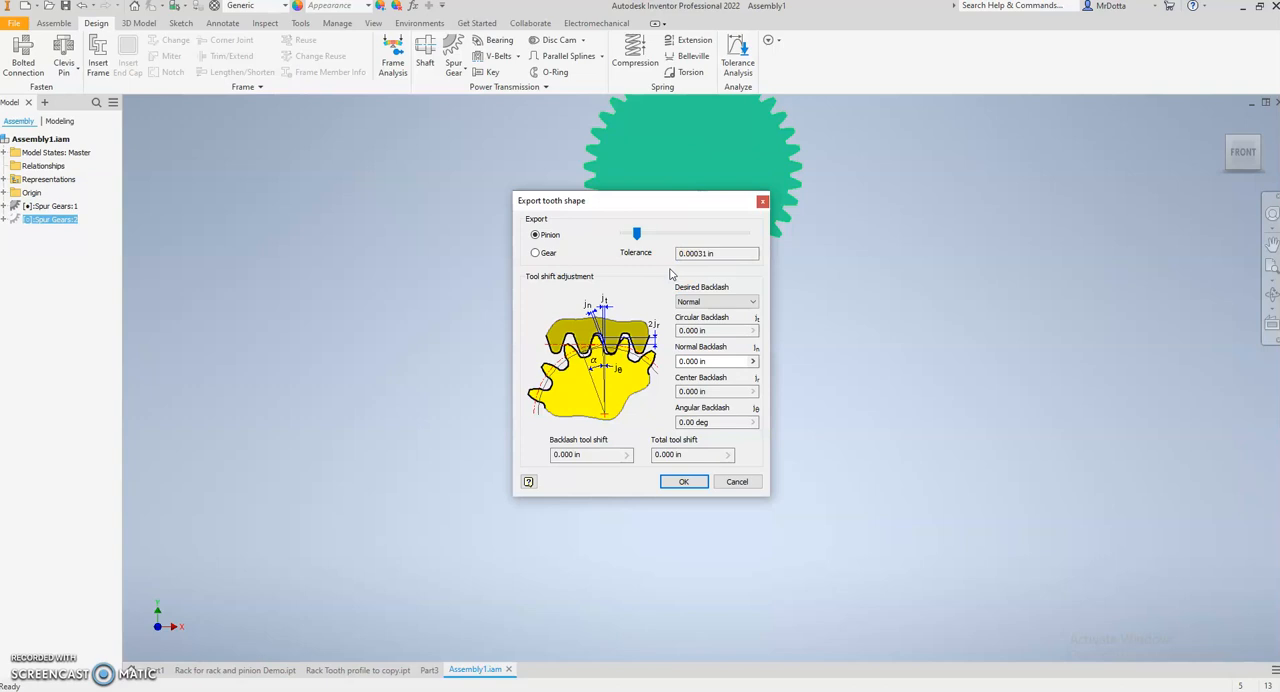
{"action": "left_click", "coordinate": [681, 484]}
{"action": "left_click", "coordinate": [683, 482]}
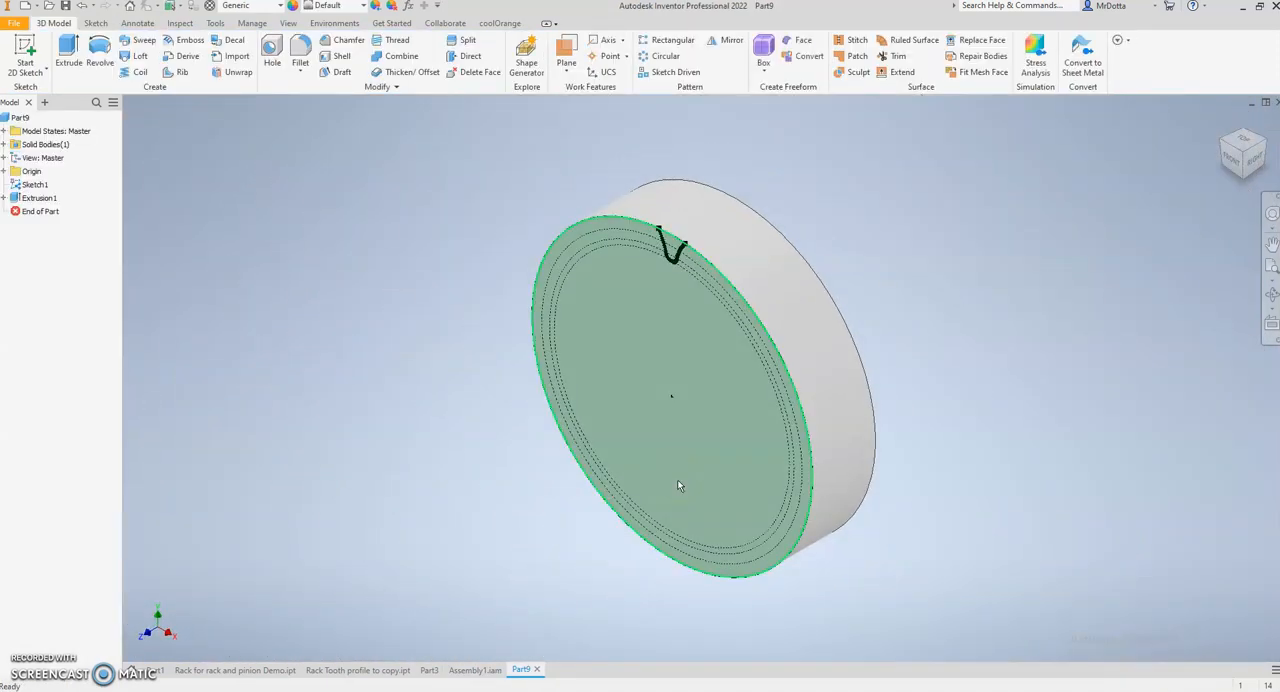
- Copy the tooth gap profile curve at the rim of the exported pinion blank's front face
{"action": "left_click", "coordinate": [668, 217]}
{"action": "left_click", "coordinate": [1232, 160]}
{"action": "scroll", "coordinate": [706, 252], "scroll_direction": "up", "scroll_amount": 5}
{"action": "scroll", "coordinate": [711, 263], "scroll_direction": "down", "scroll_amount": 2}
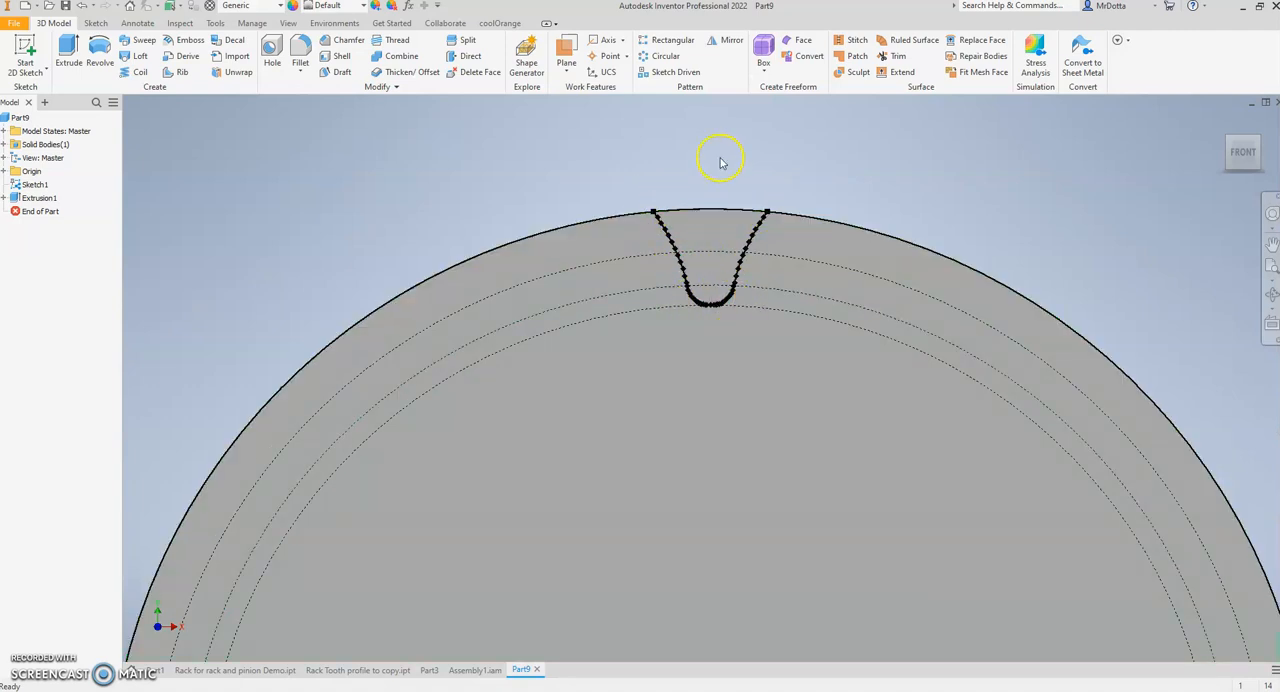
{"action": "left_click_drag", "start_coordinate": [616, 160], "coordinate": [794, 334]}
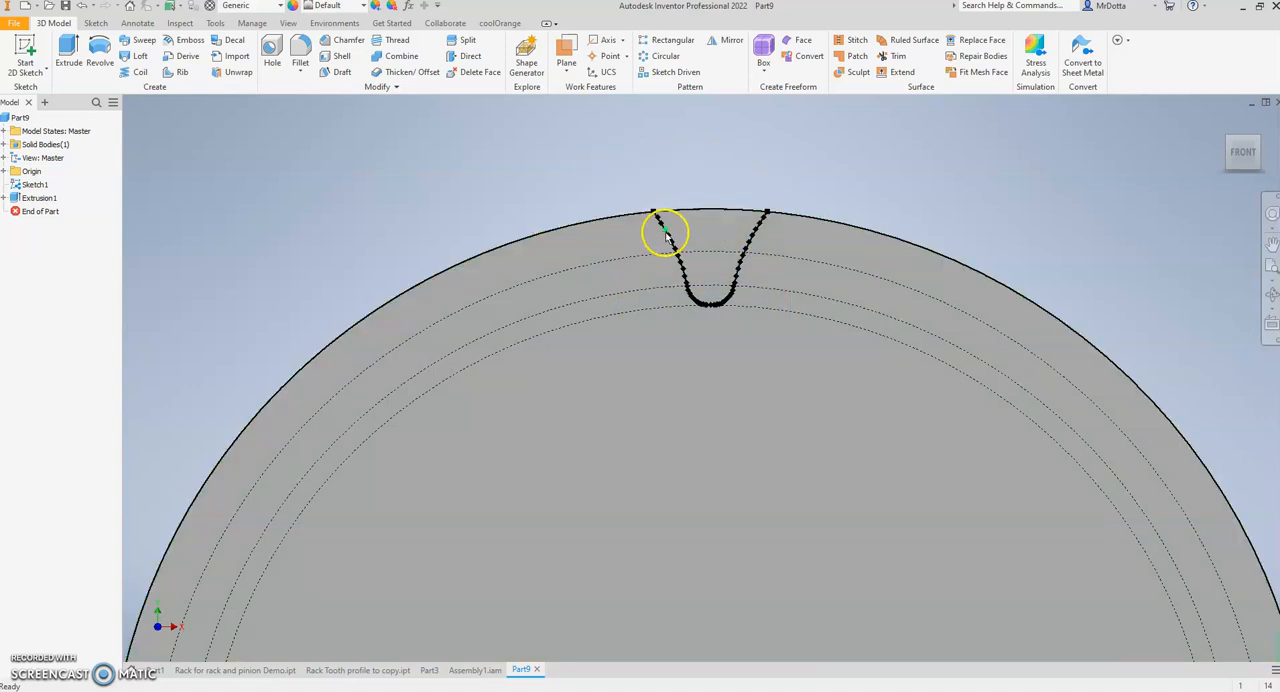
{"action": "scroll", "coordinate": [672, 250], "scroll_direction": "up", "scroll_amount": 3}
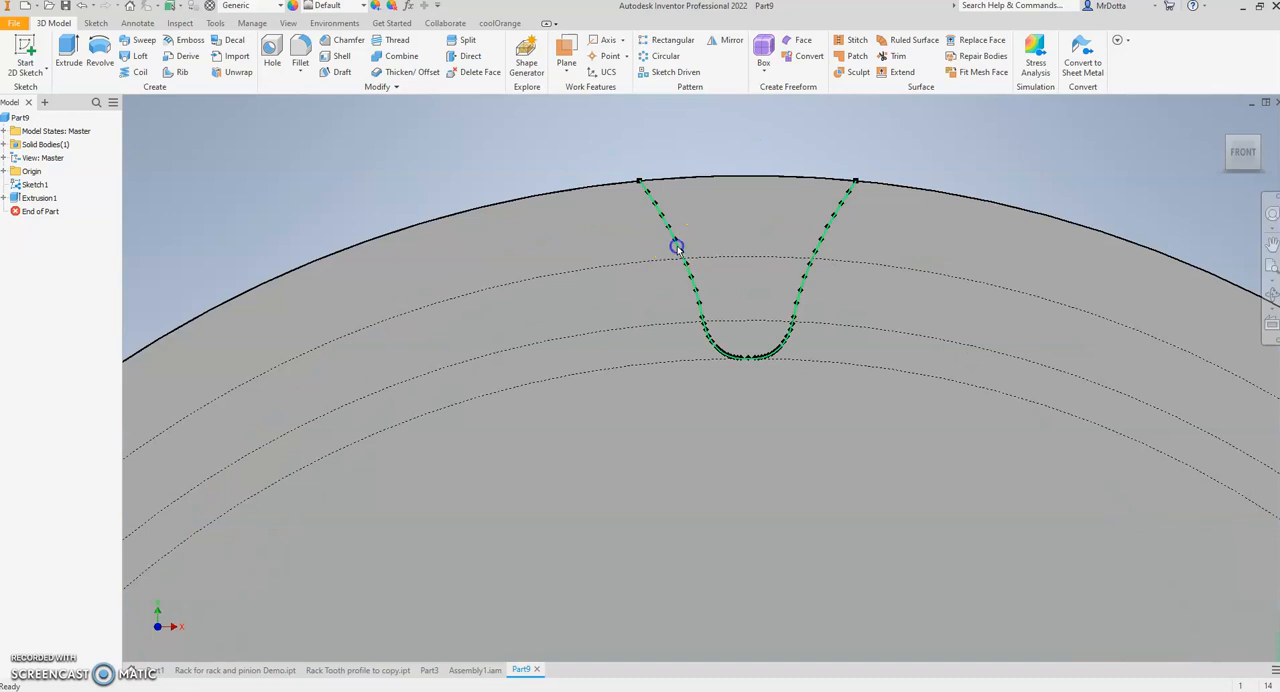
{"action": "left_click", "coordinate": [677, 248]}
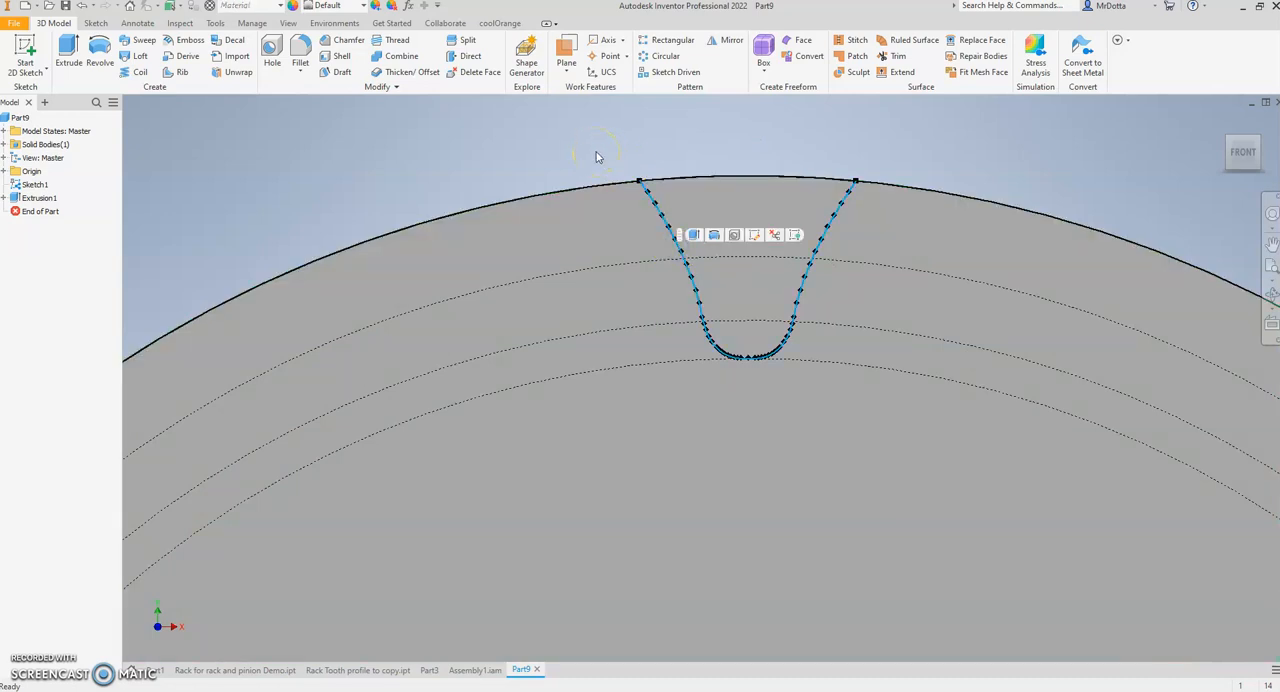
- Start a sketch on the long front face of the Part3 block and paste the copied tooth profile into it
{"action": "left_click", "coordinate": [428, 670]}
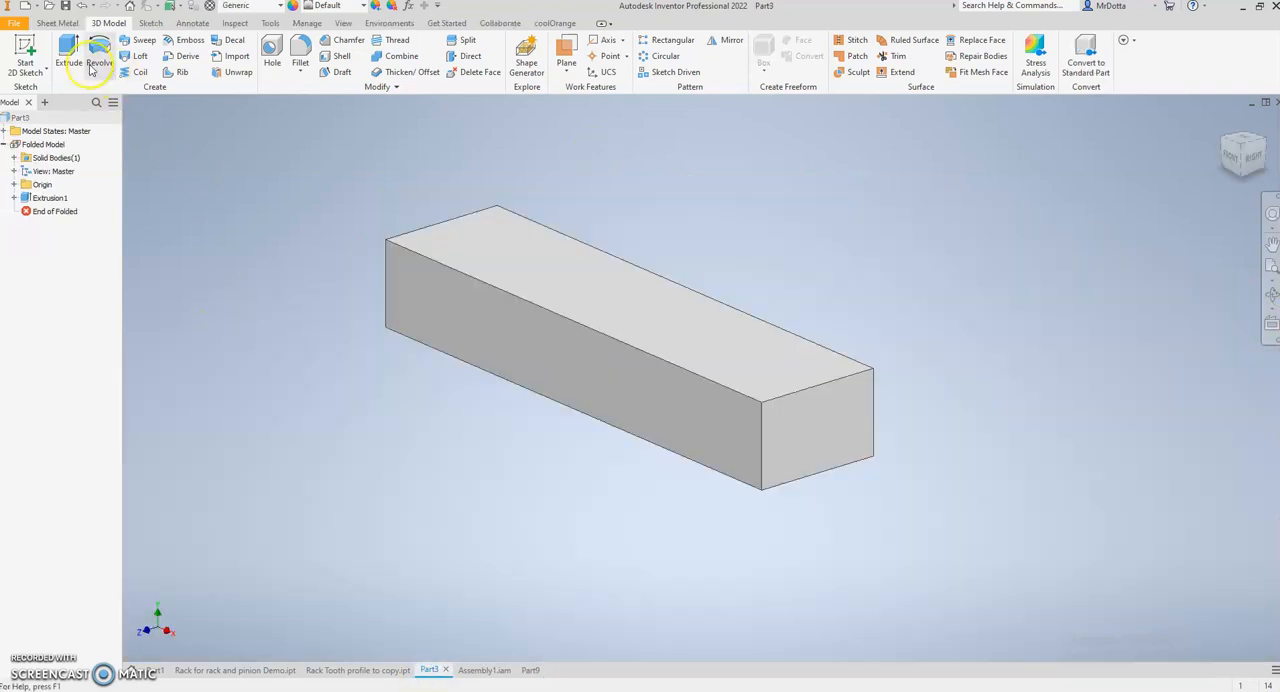
{"action": "left_click", "coordinate": [25, 55]}
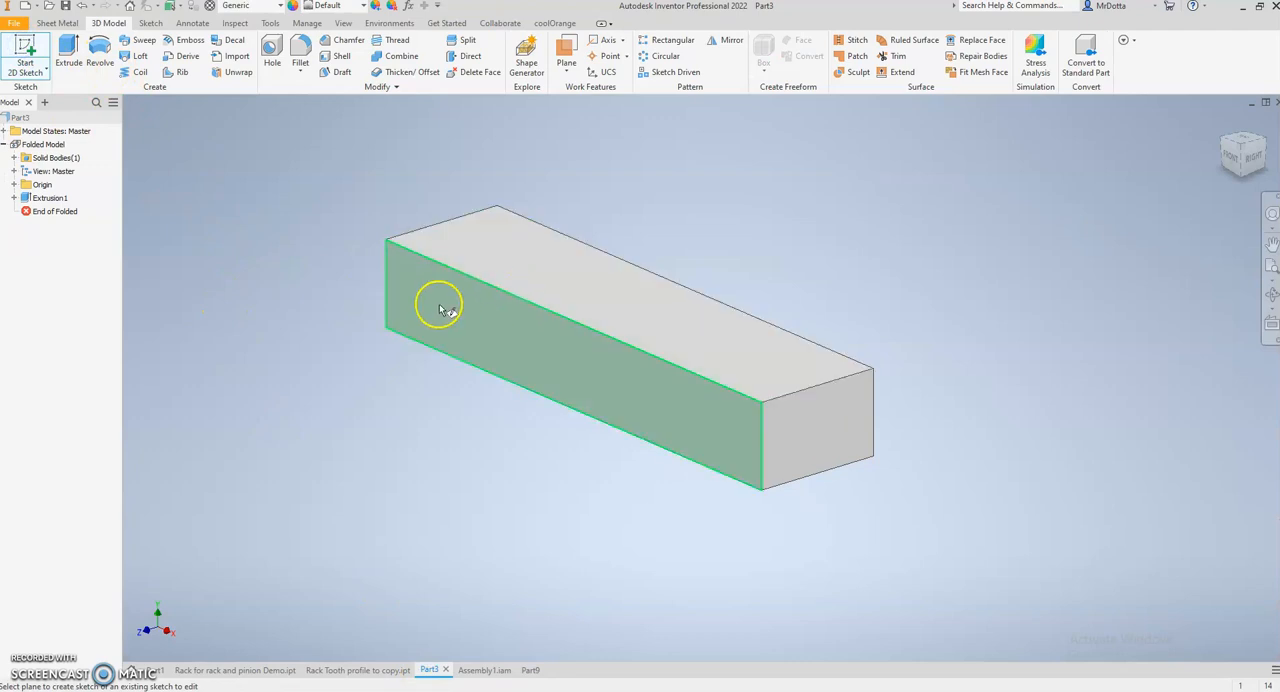
{"action": "left_click", "coordinate": [510, 328]}
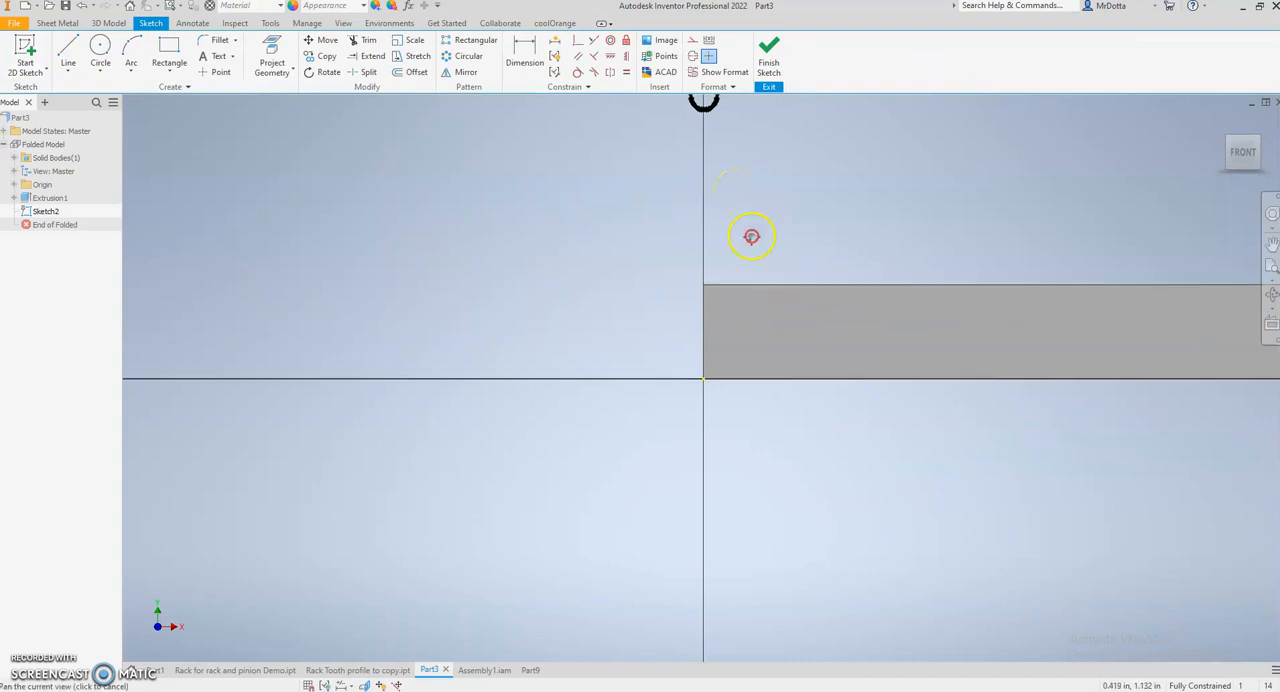
{"action": "middle_click_drag", "start_coordinate": [763, 217], "coordinate": [689, 326]}
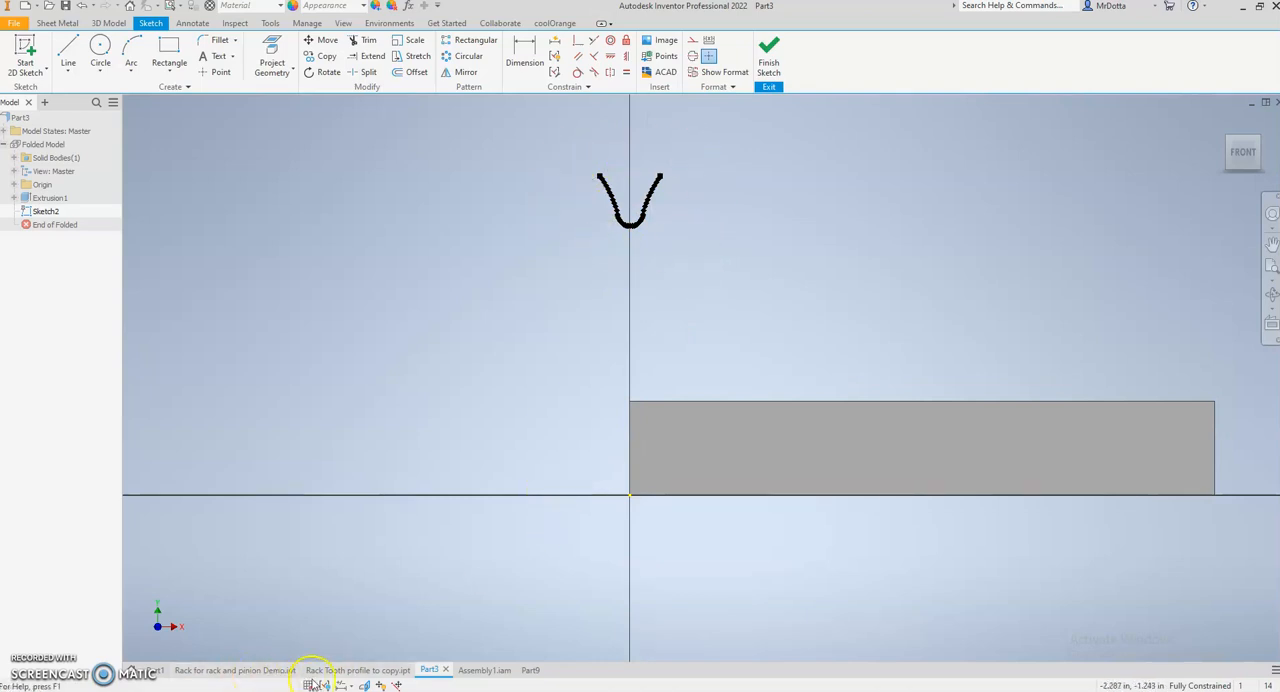
{"action": "left_click", "coordinate": [370, 672]}
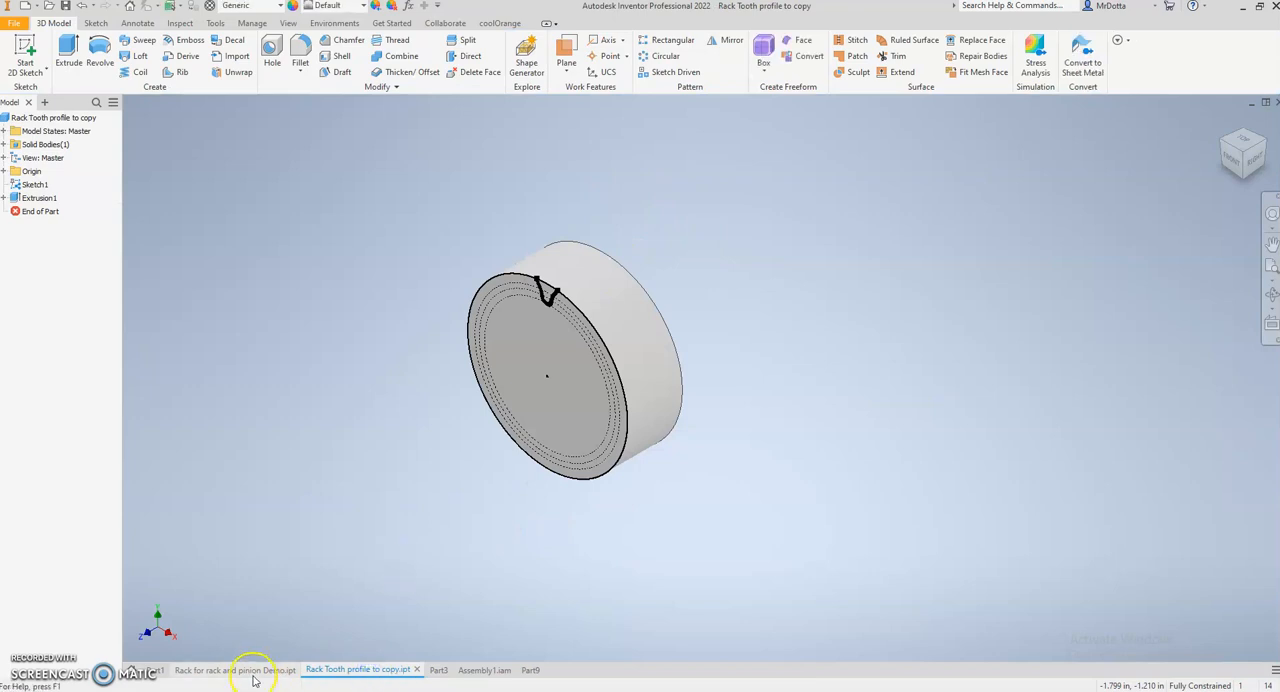
{"action": "left_click", "coordinate": [252, 674]}
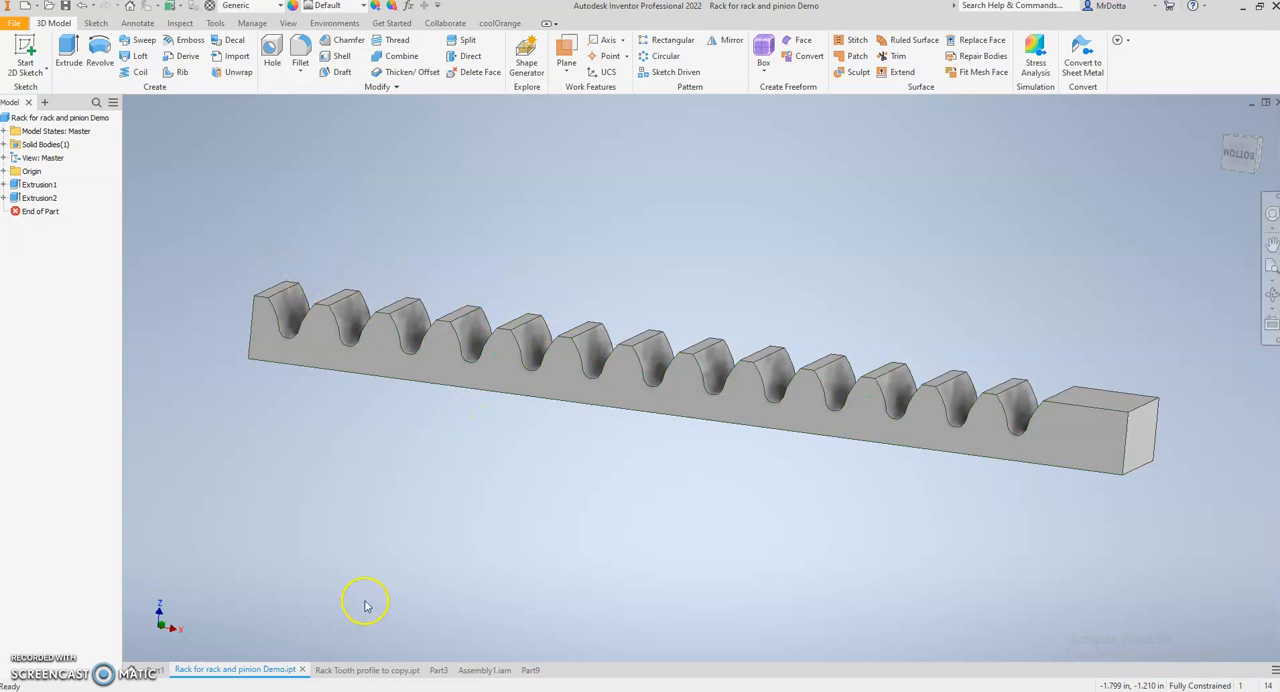
{"action": "left_click", "coordinate": [472, 670]}
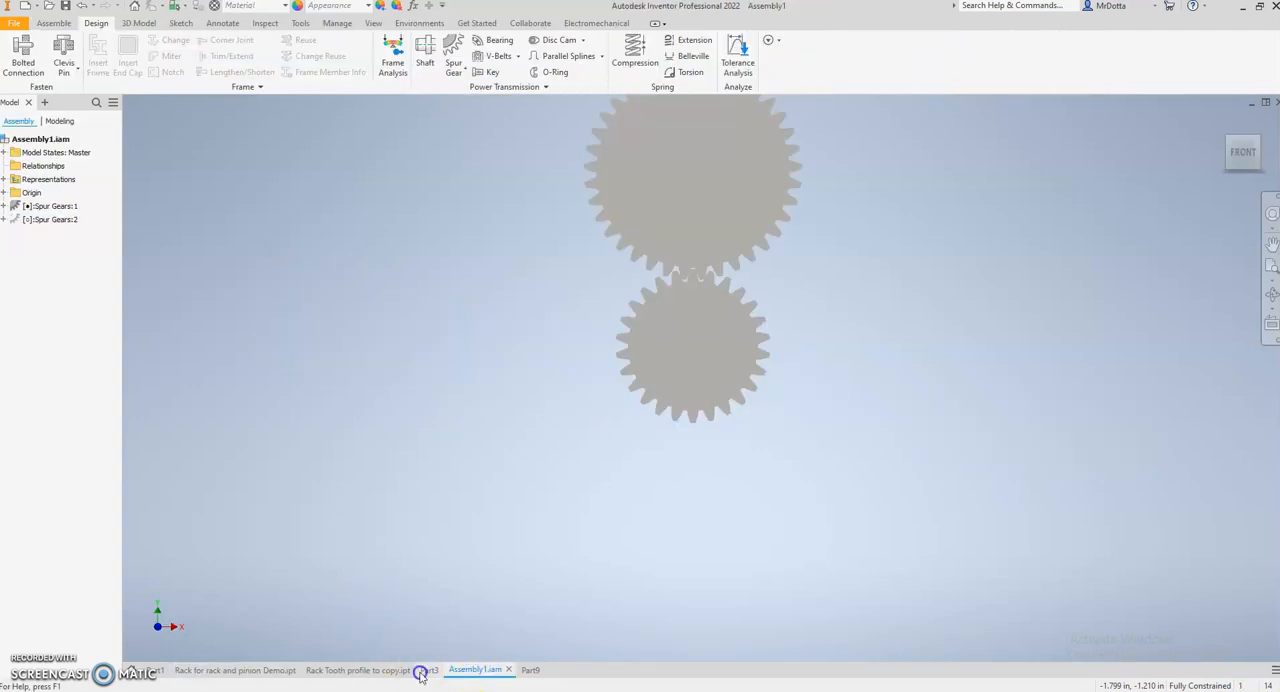
{"action": "left_click", "coordinate": [423, 671]}
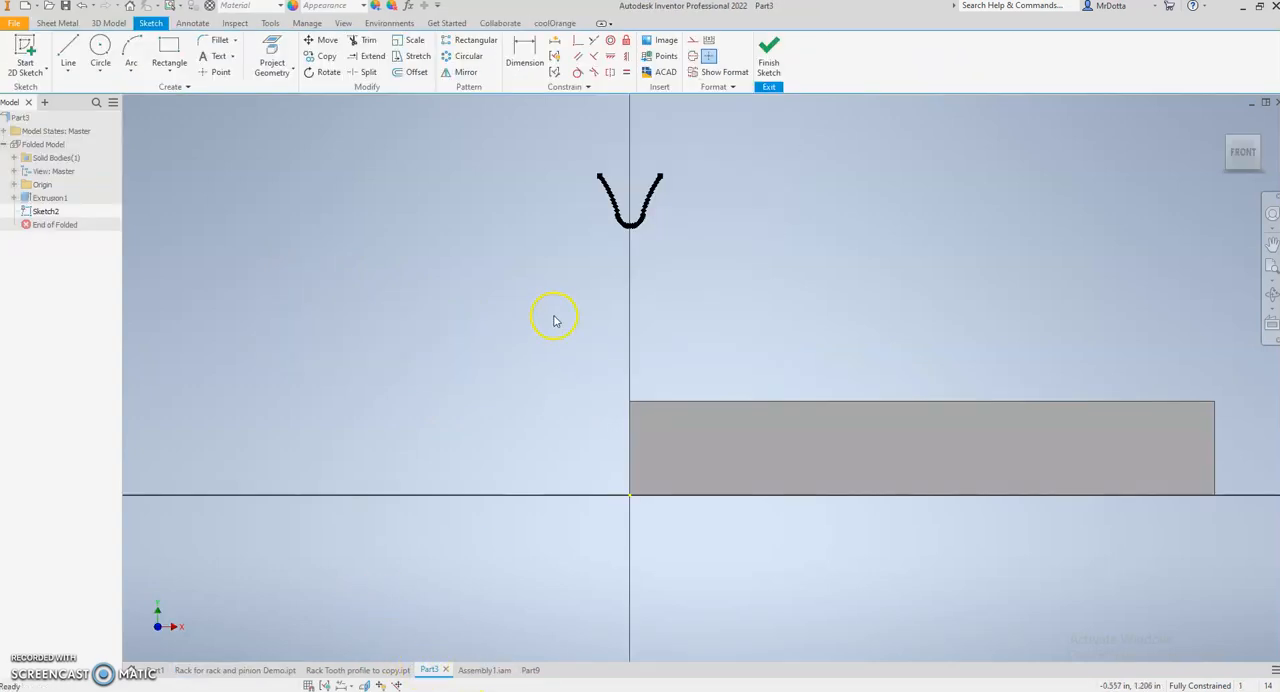
- In Assembly1, measure the length of the tip edge on a tooth of the smaller spur gear
{"action": "left_click", "coordinate": [481, 670]}
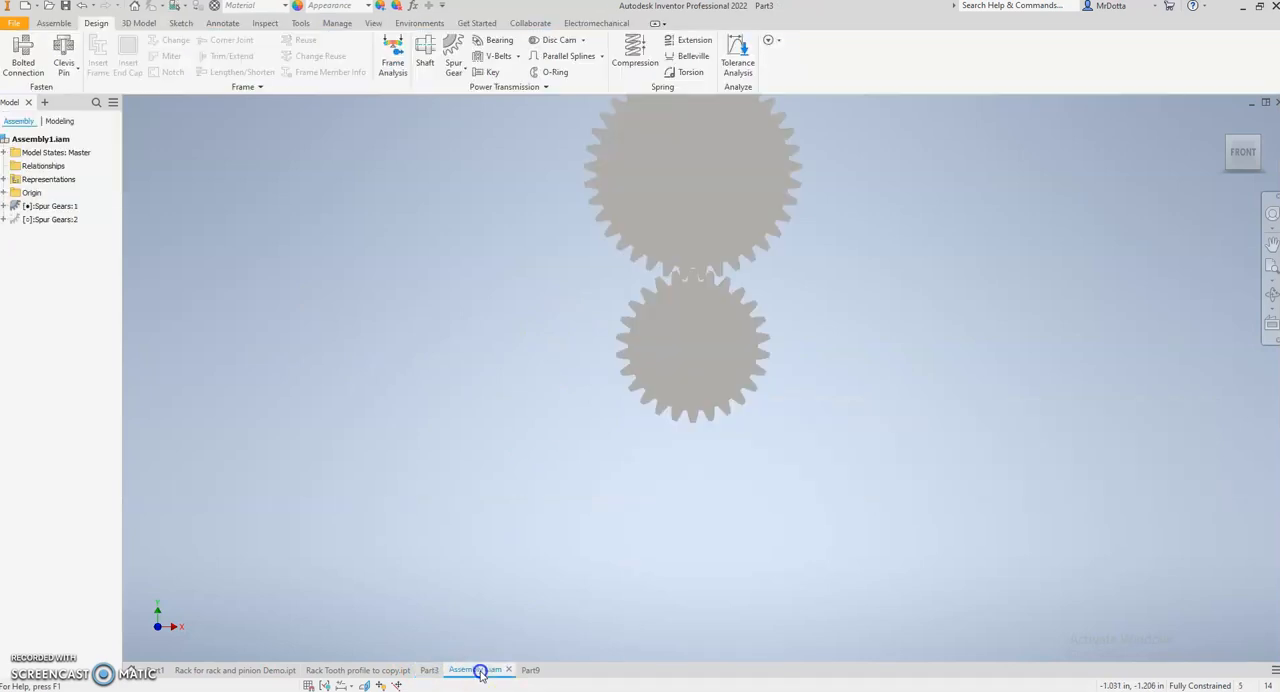
{"action": "scroll", "coordinate": [643, 357], "scroll_direction": "down", "scroll_amount": 10}
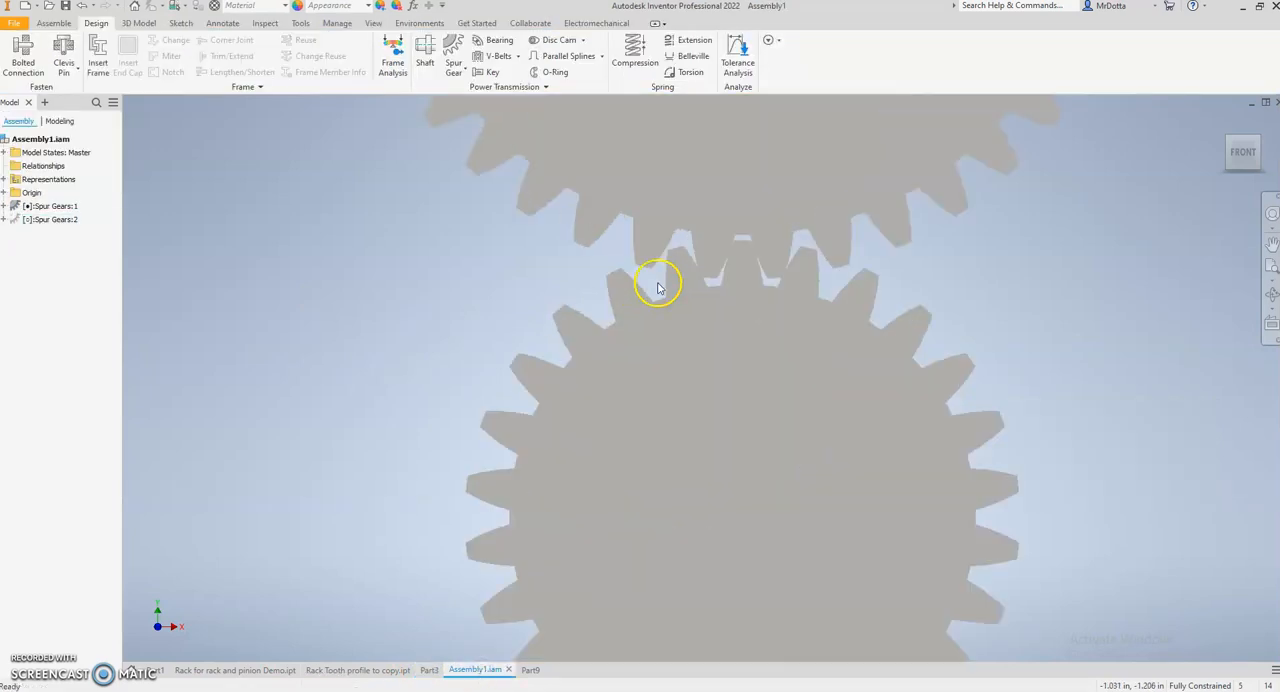
{"action": "left_click", "coordinate": [628, 289]}
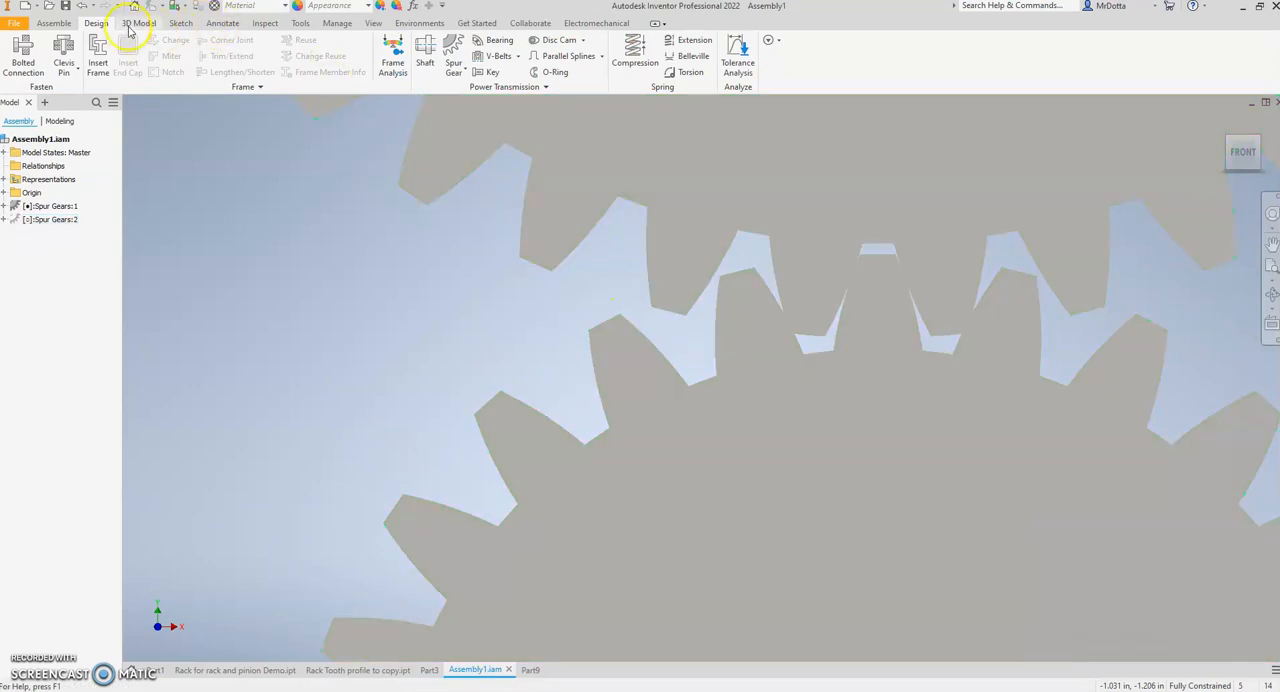
{"action": "left_click", "coordinate": [300, 23]}
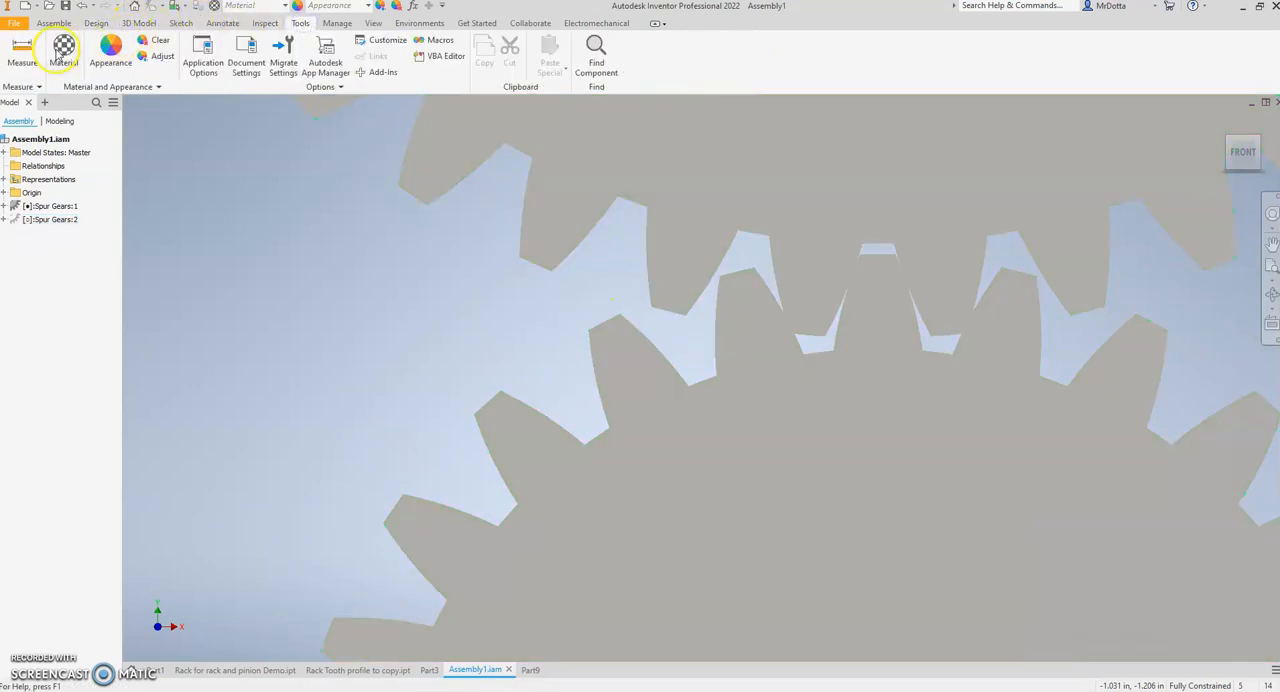
{"action": "left_click", "coordinate": [22, 50]}
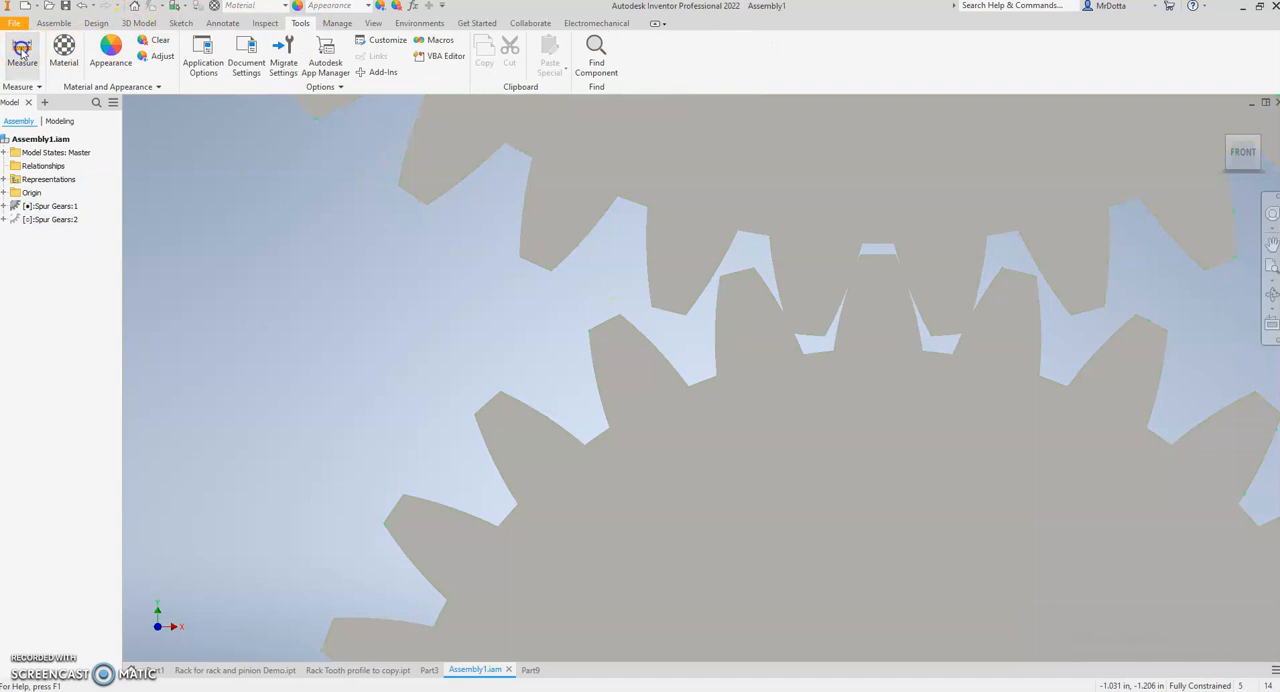
{"action": "left_click", "coordinate": [598, 327]}
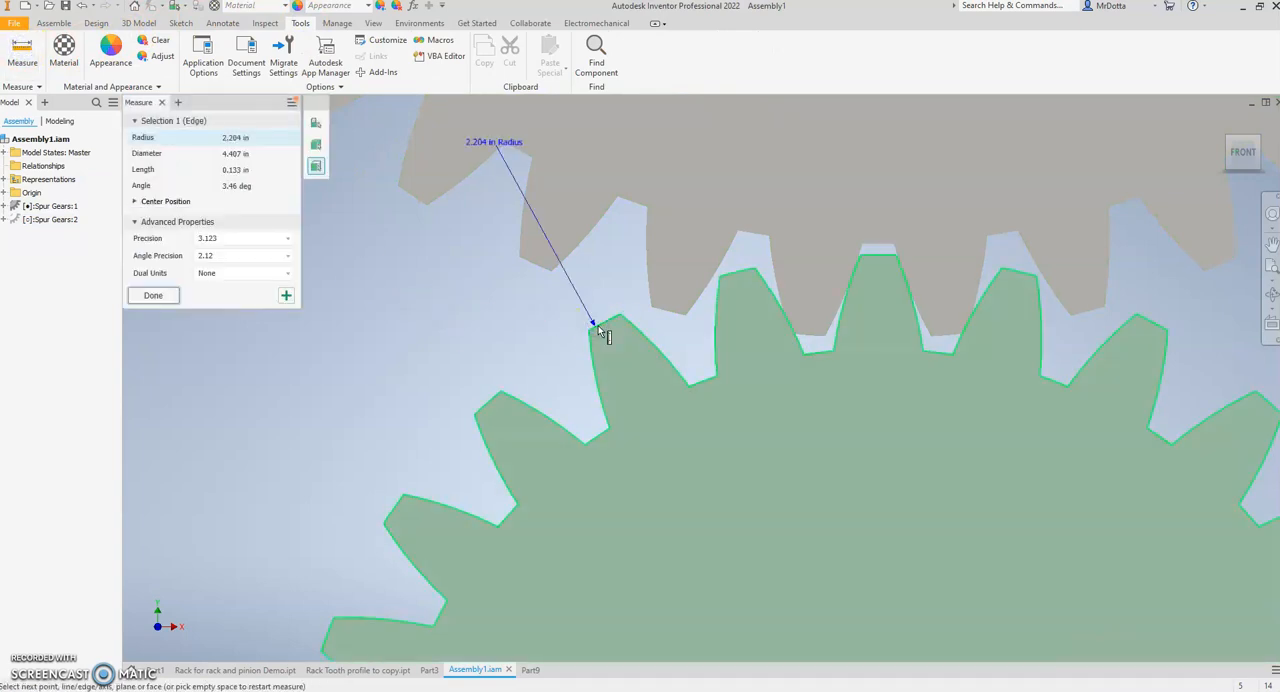
{"action": "left_click", "coordinate": [610, 348]}
{"action": "left_click", "coordinate": [515, 351]}
{"action": "left_click", "coordinate": [193, 106]}
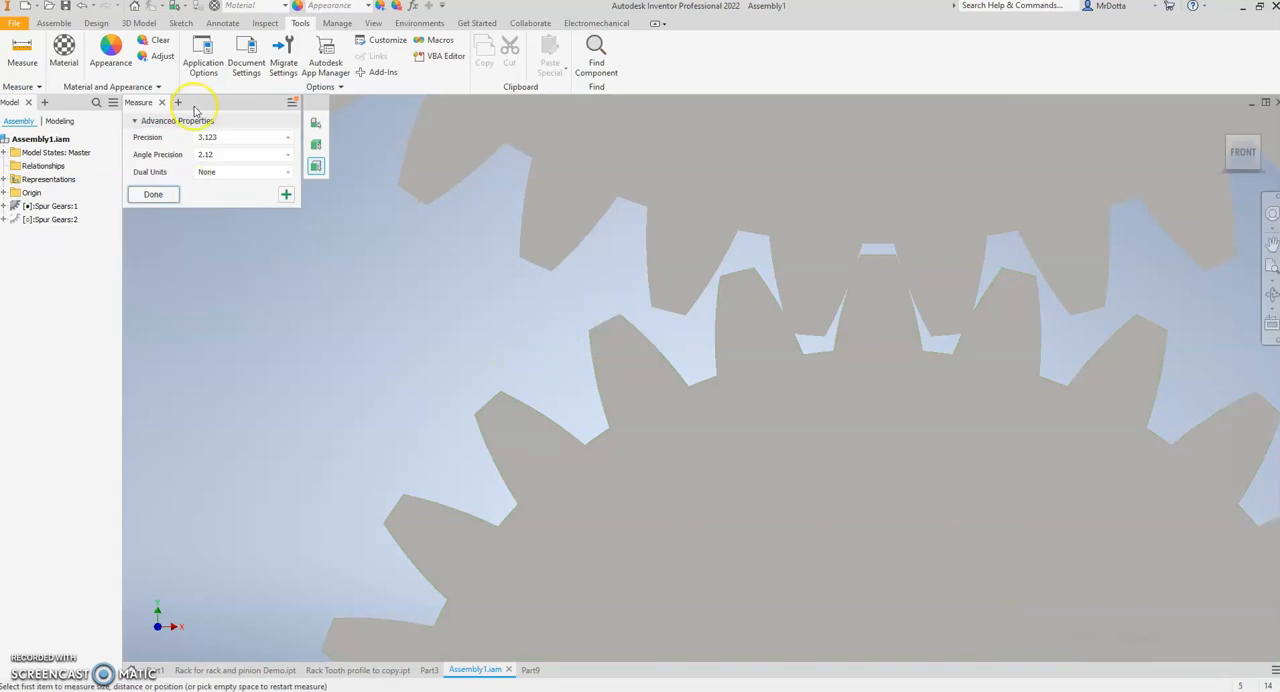
{"action": "left_click", "coordinate": [152, 194]}
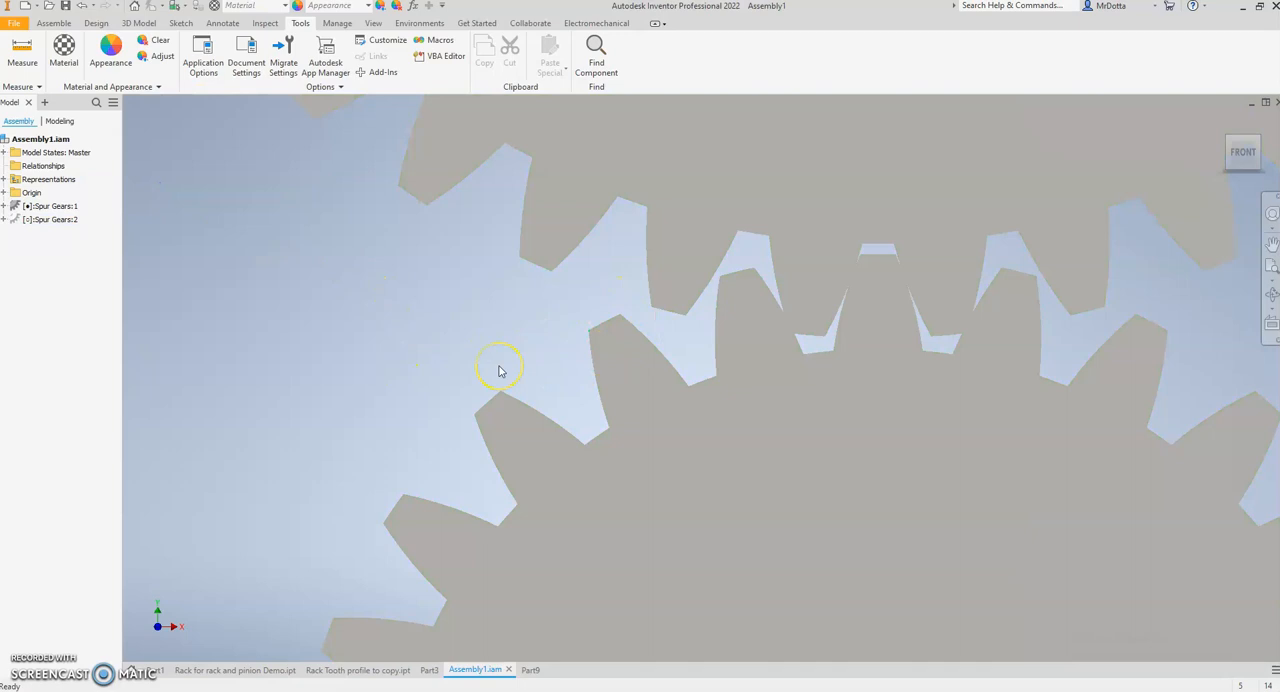
- Repeat the measurement on the same gear tooth's tip edge and close the measurement
{"action": "left_click", "coordinate": [652, 375]}
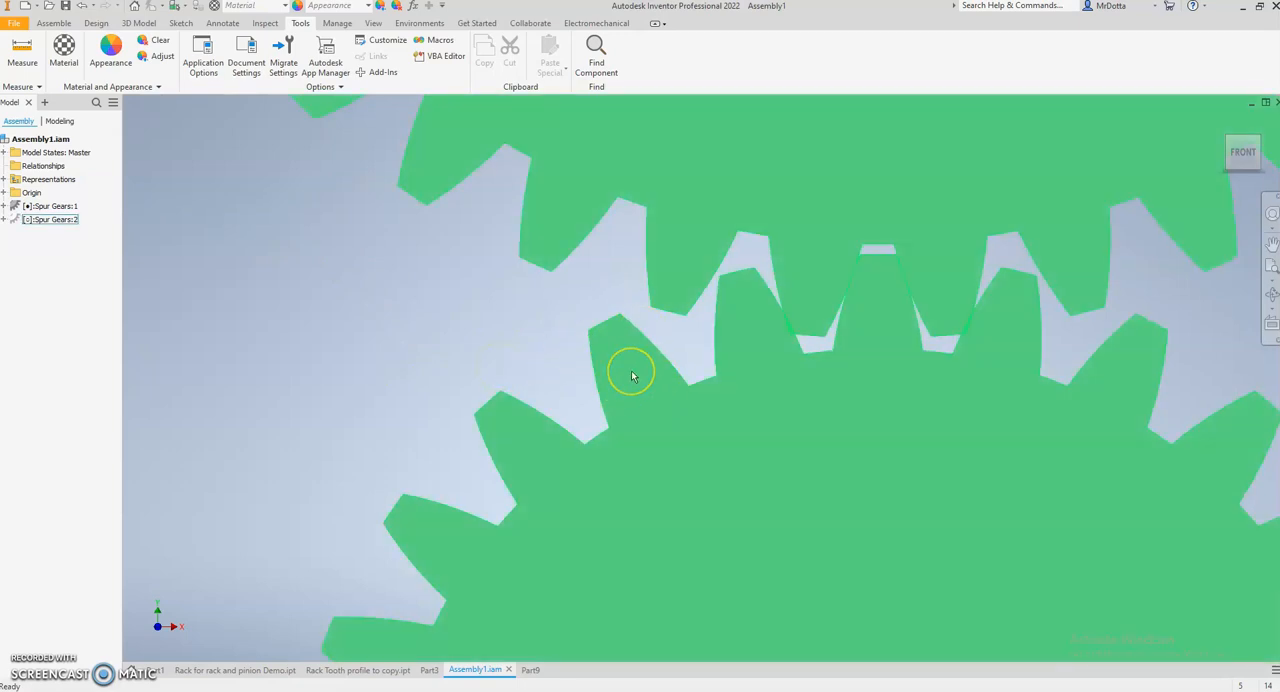
{"action": "left_click", "coordinate": [616, 315]}
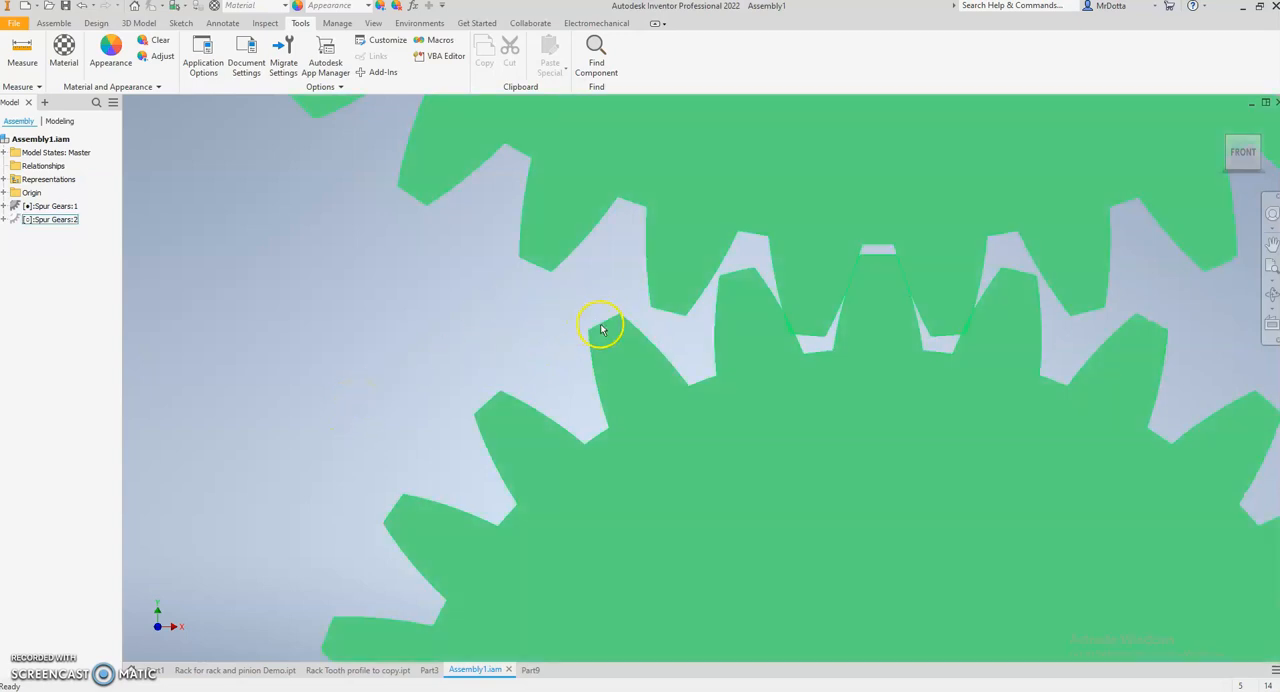
{"action": "left_click", "coordinate": [20, 48]}
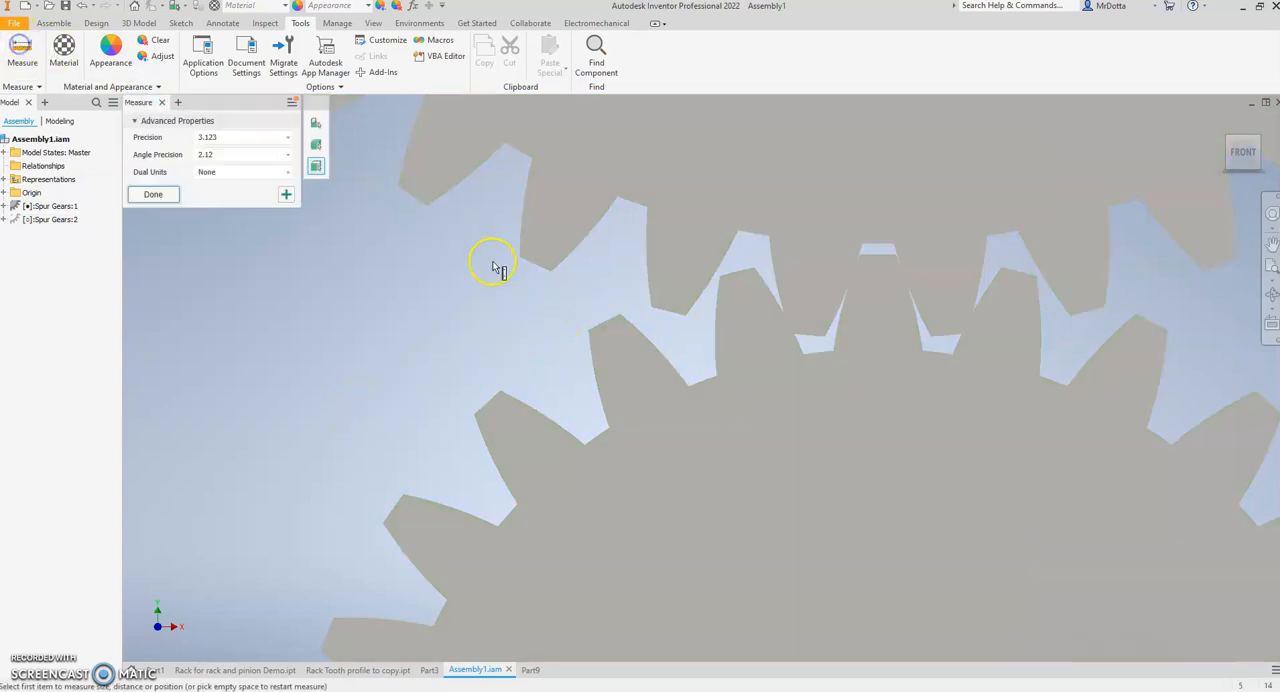
{"action": "left_click", "coordinate": [595, 327]}
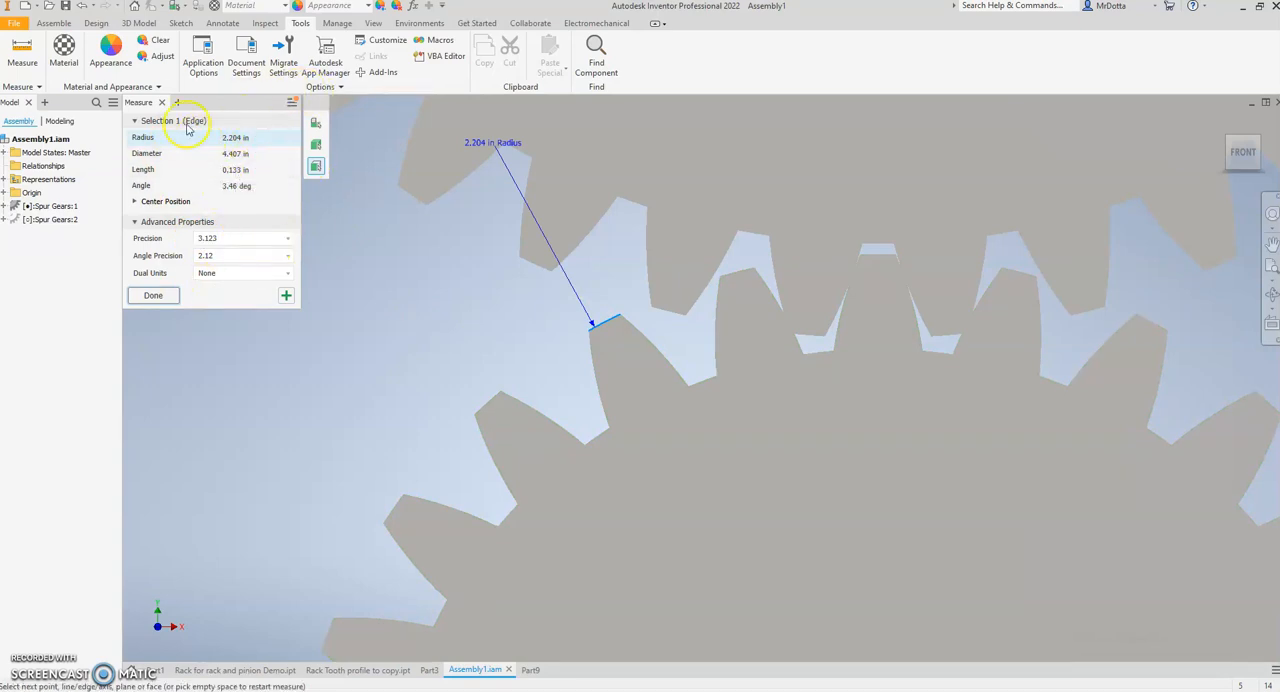
{"action": "left_click", "coordinate": [161, 103]}
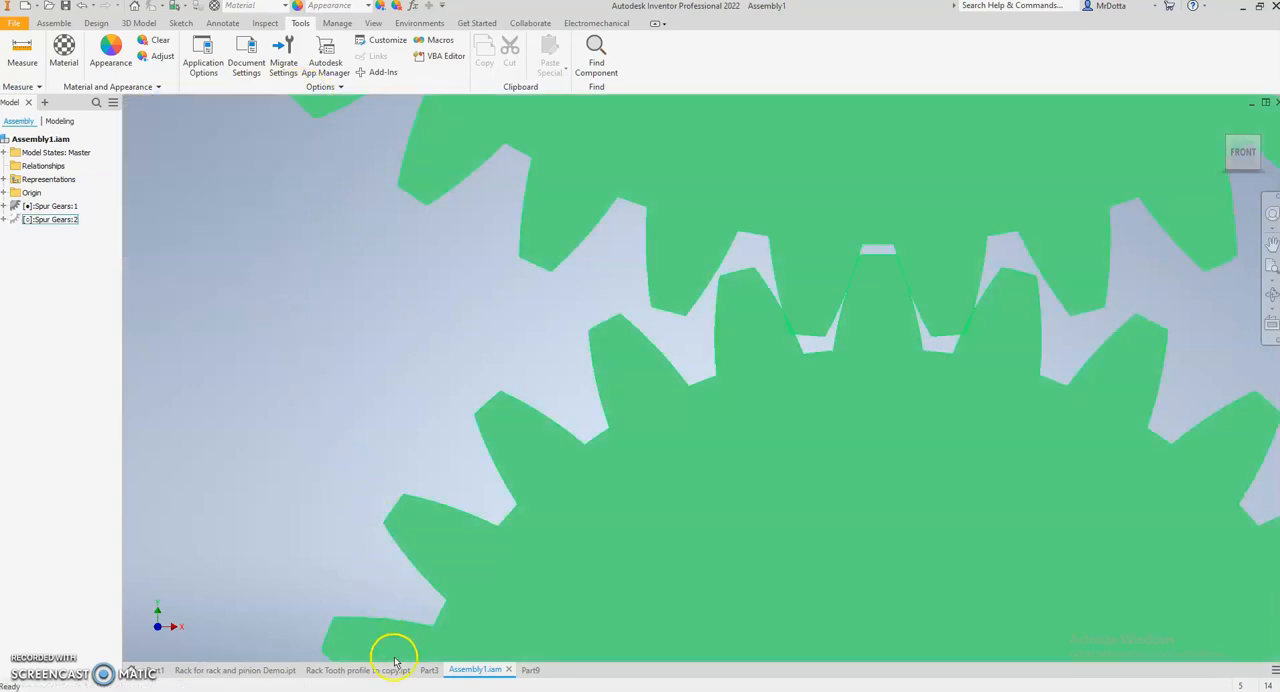
- In the Part3 sketch, draw a horizontal 0.133 in line outward from the left end of the tooth profile
{"action": "left_click", "coordinate": [423, 672]}
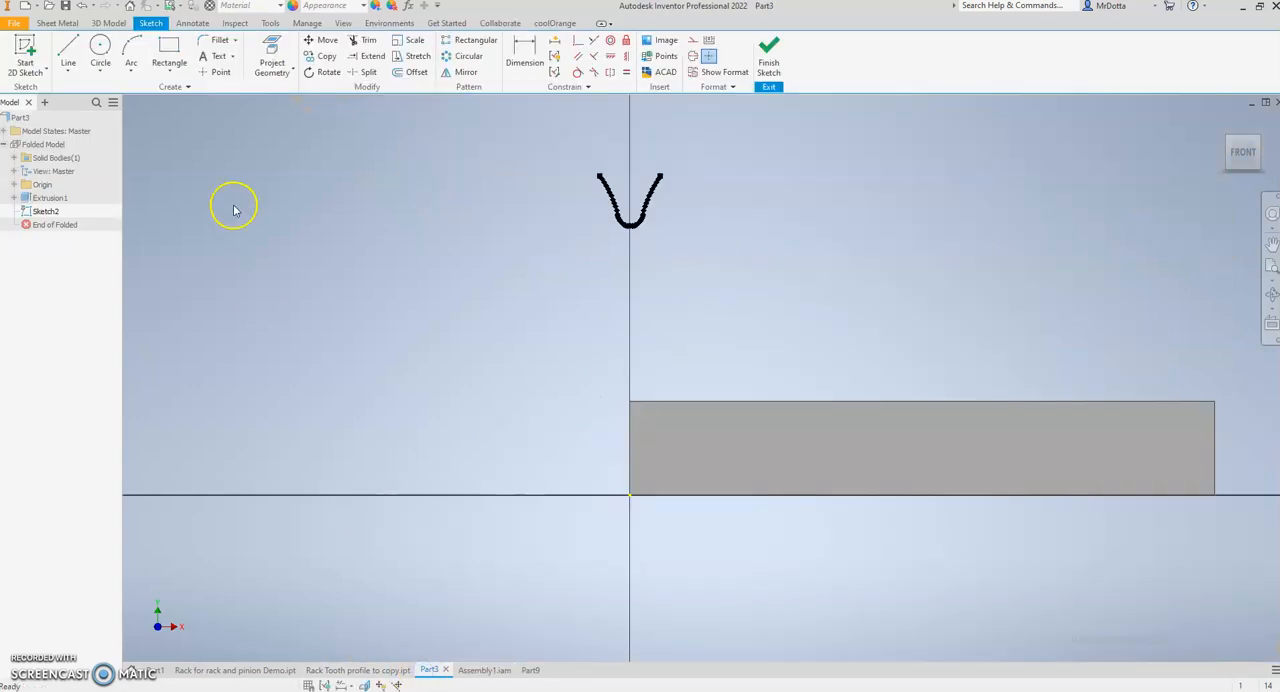
{"action": "left_click", "coordinate": [68, 50]}
{"action": "scroll", "coordinate": [580, 160], "scroll_direction": "up", "scroll_amount": 6}
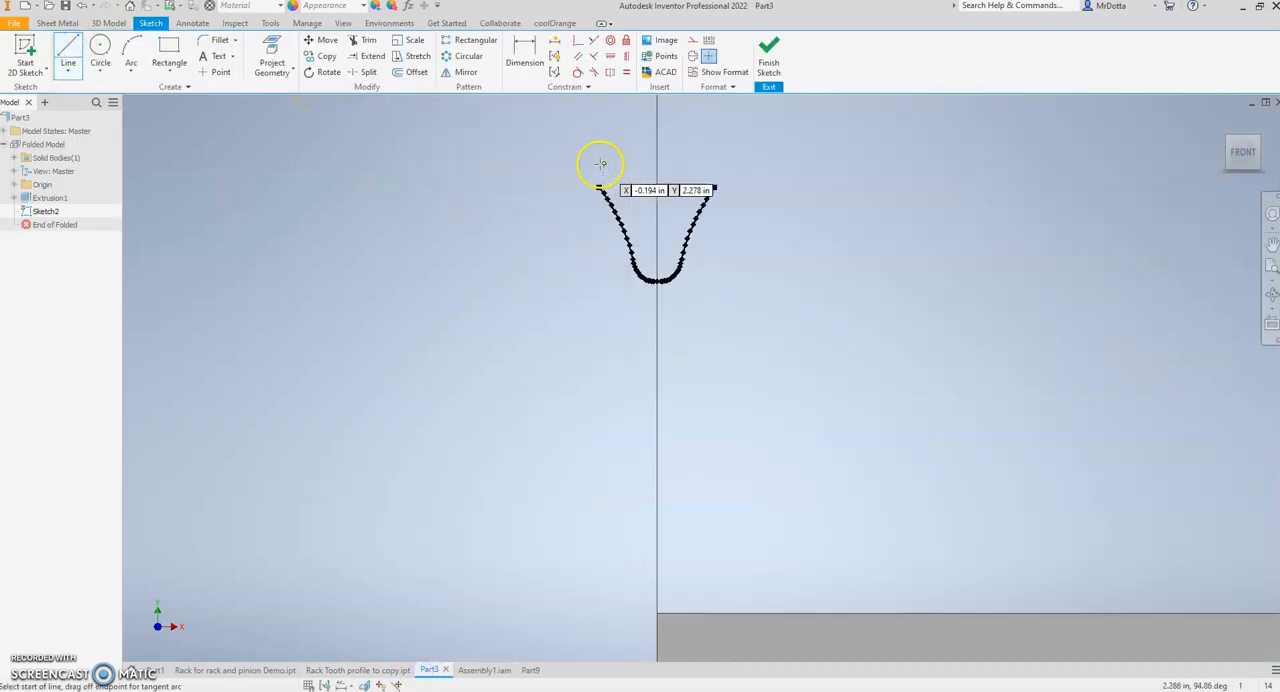
{"action": "left_click", "coordinate": [598, 247]}
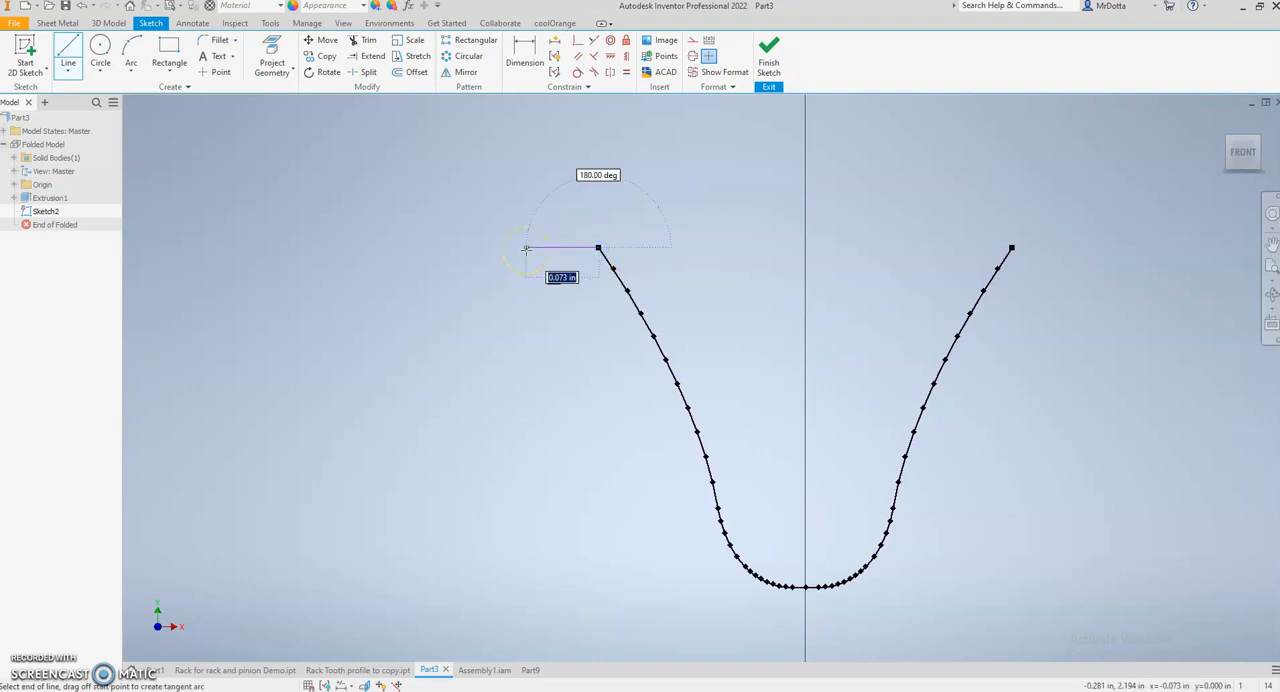
{"action": "type", "text": ".133"}
{"action": "key", "text": "Return"}
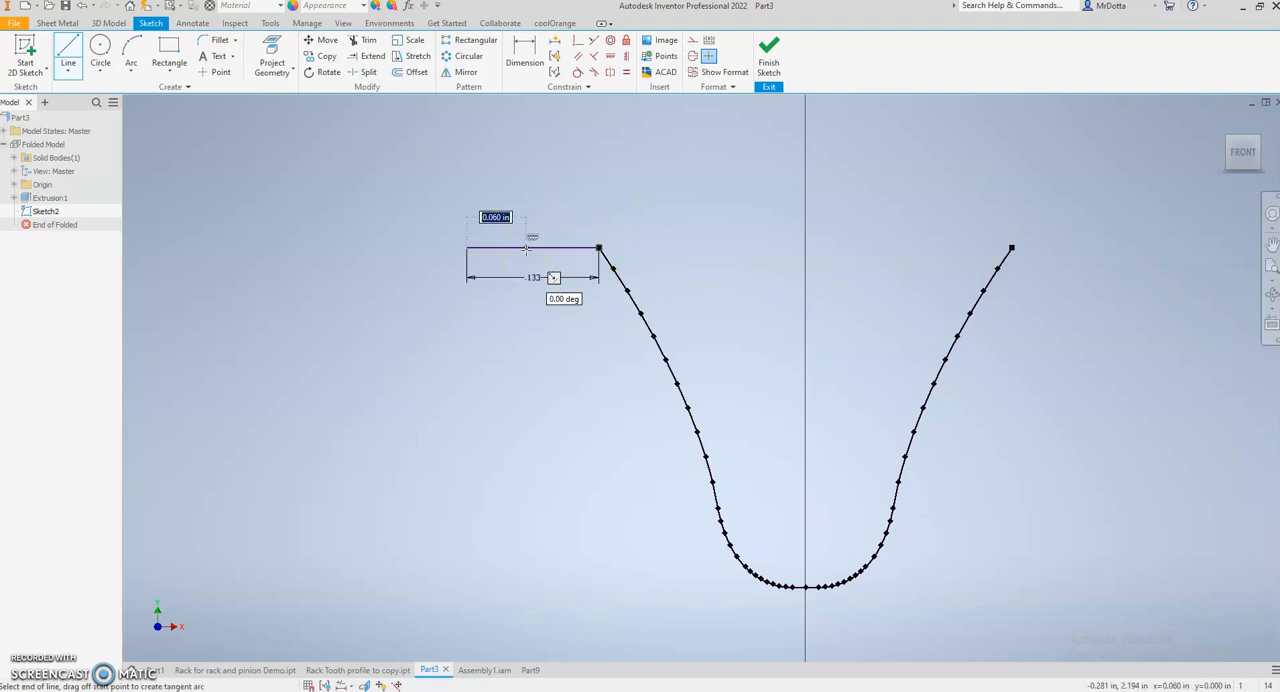
{"action": "key", "text": "Escape"}
- Try to move the tooth profile and its 0.133 in line from the line's free end to the block's upper-left corner, allowing constraint removal
{"action": "scroll", "coordinate": [489, 369], "scroll_direction": "down", "scroll_amount": 4}
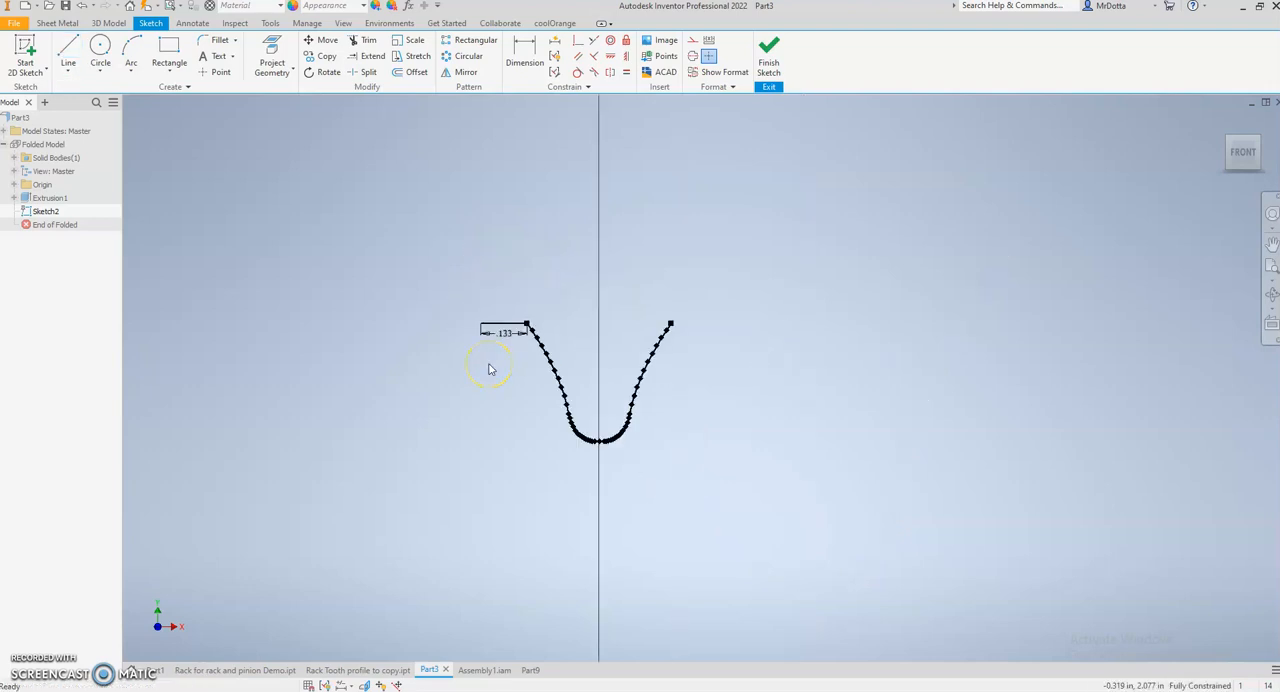
{"action": "scroll", "coordinate": [586, 300], "scroll_direction": "down", "scroll_amount": 4}
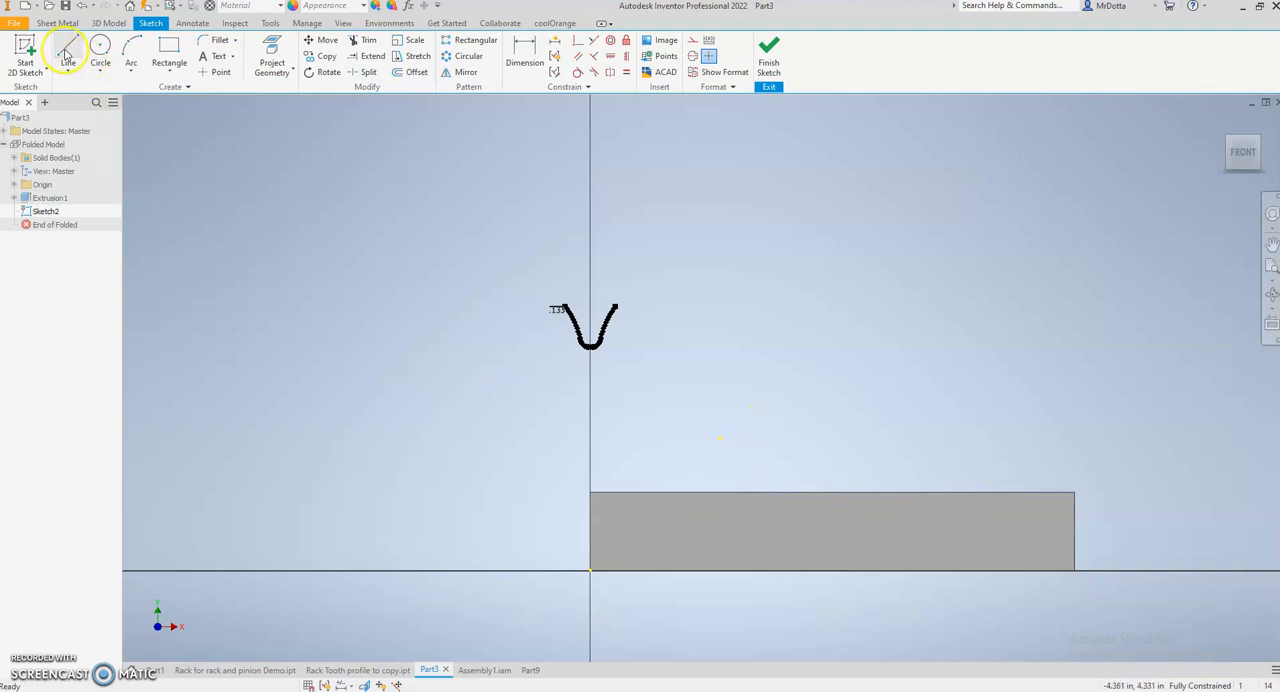
{"action": "scroll", "coordinate": [603, 512], "scroll_direction": "up", "scroll_amount": 3}
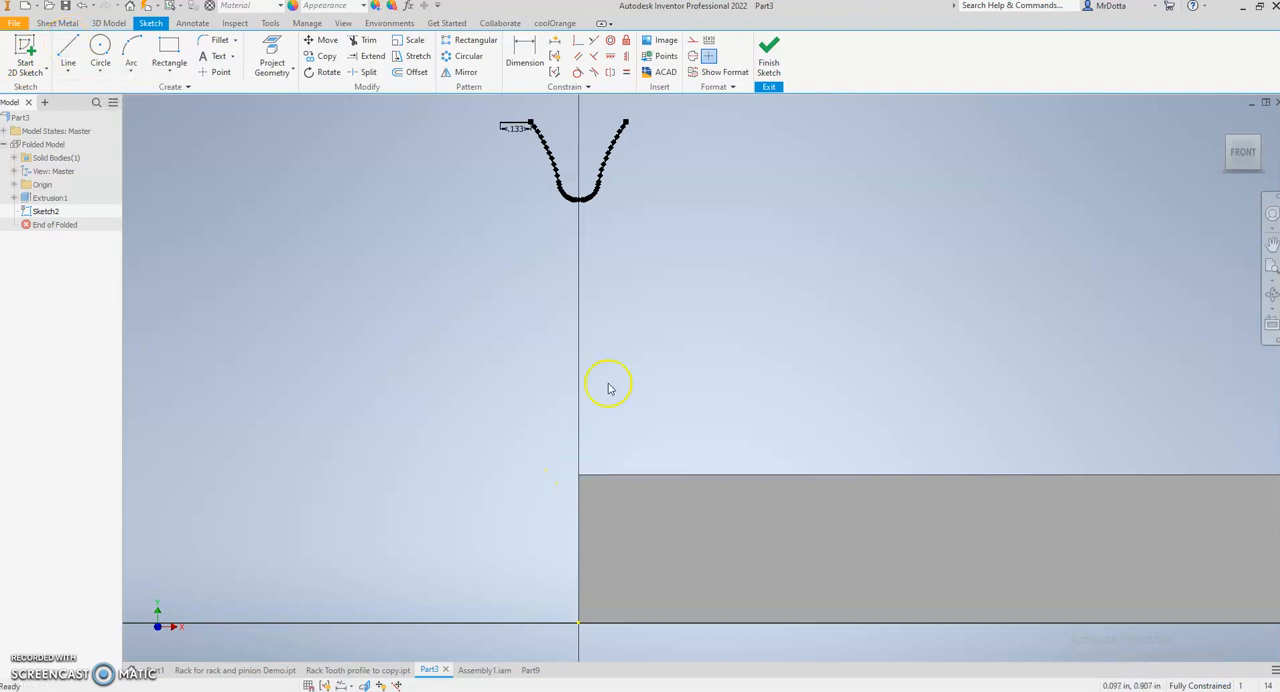
{"action": "left_click_drag", "start_coordinate": [672, 238], "coordinate": [491, 106]}
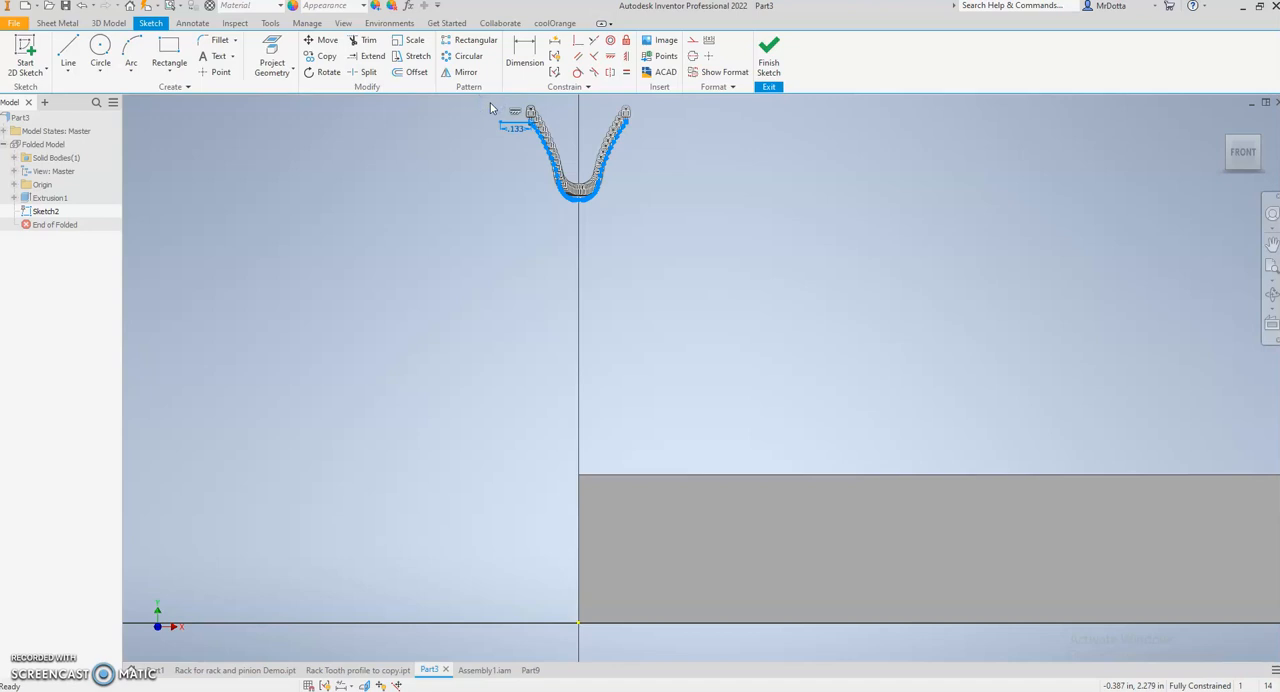
{"action": "left_click", "coordinate": [318, 44]}
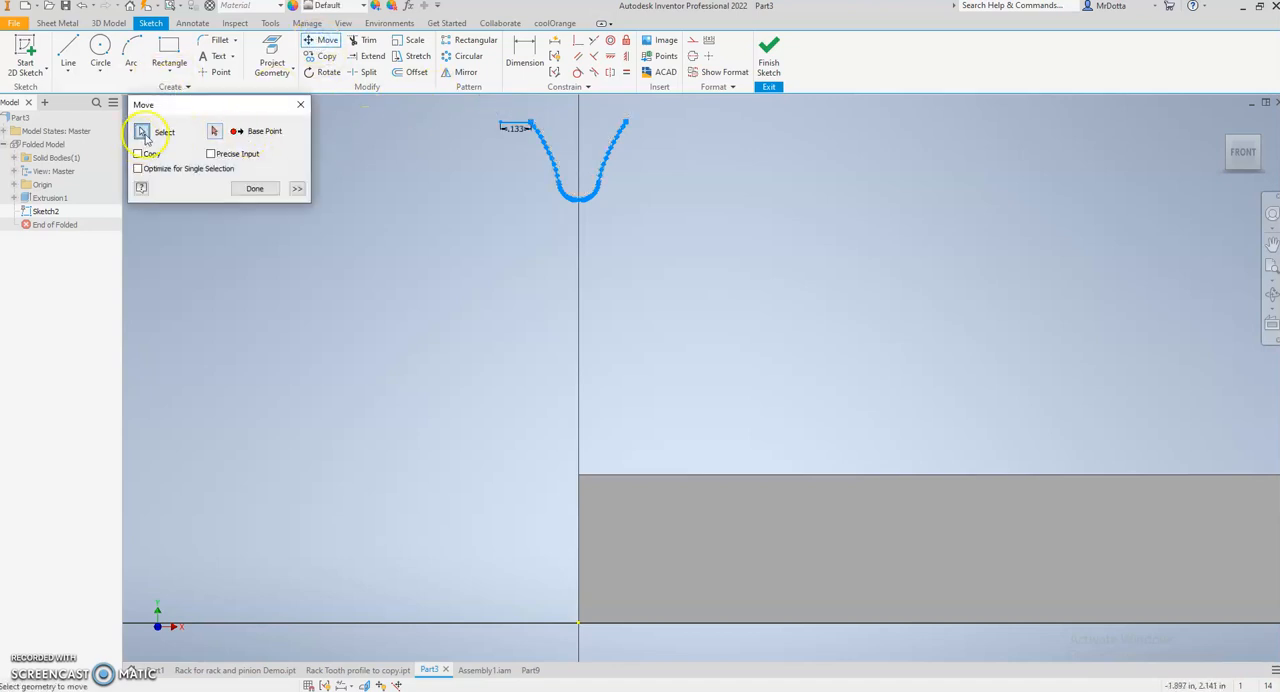
{"action": "left_click", "coordinate": [214, 131]}
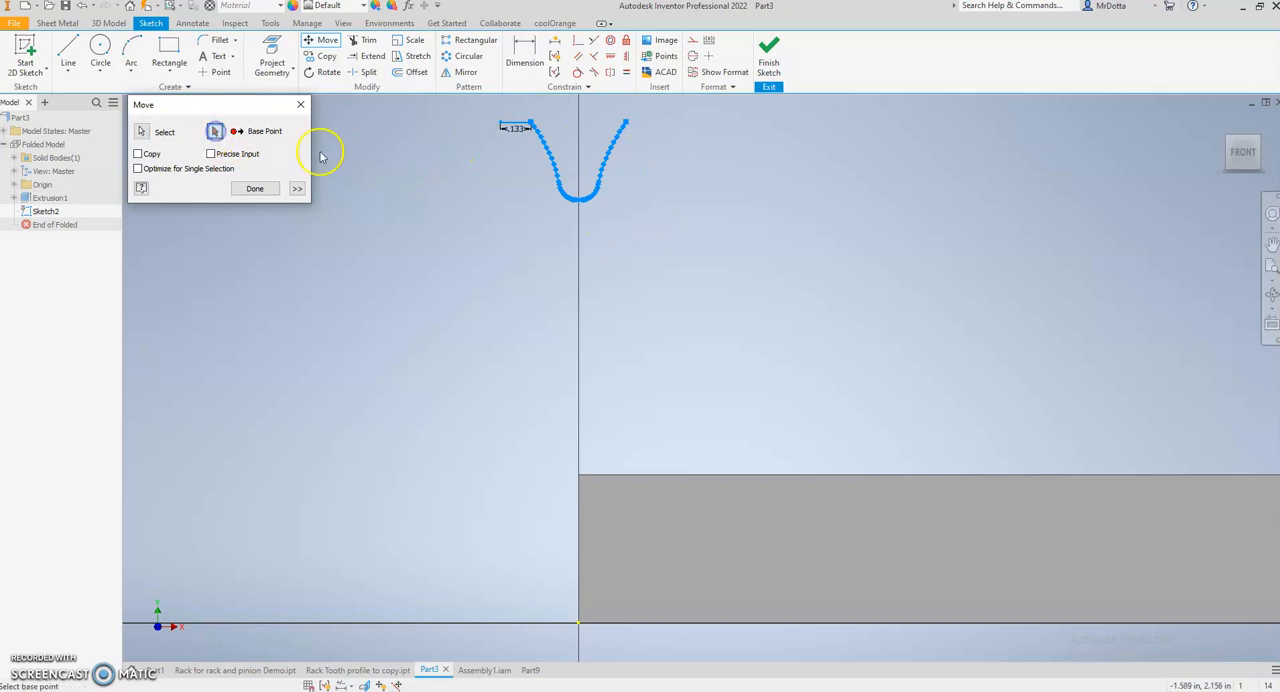
{"action": "left_click", "coordinate": [501, 122]}
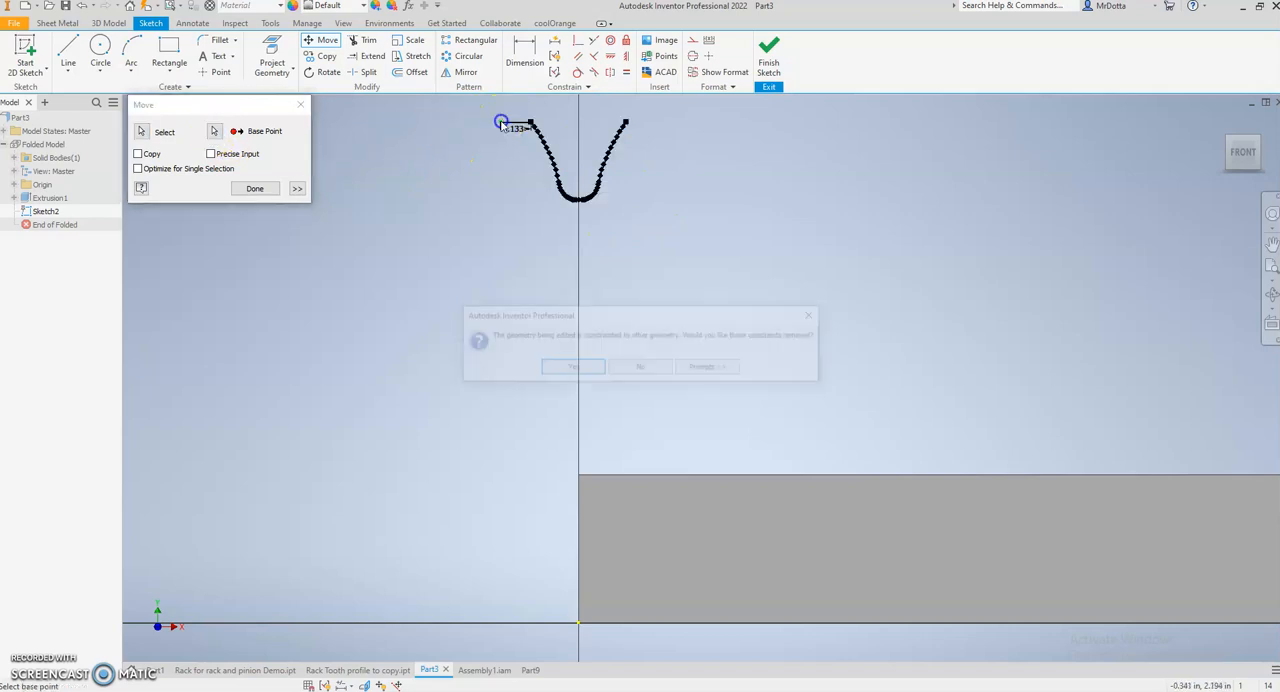
{"action": "left_click", "coordinate": [570, 368]}
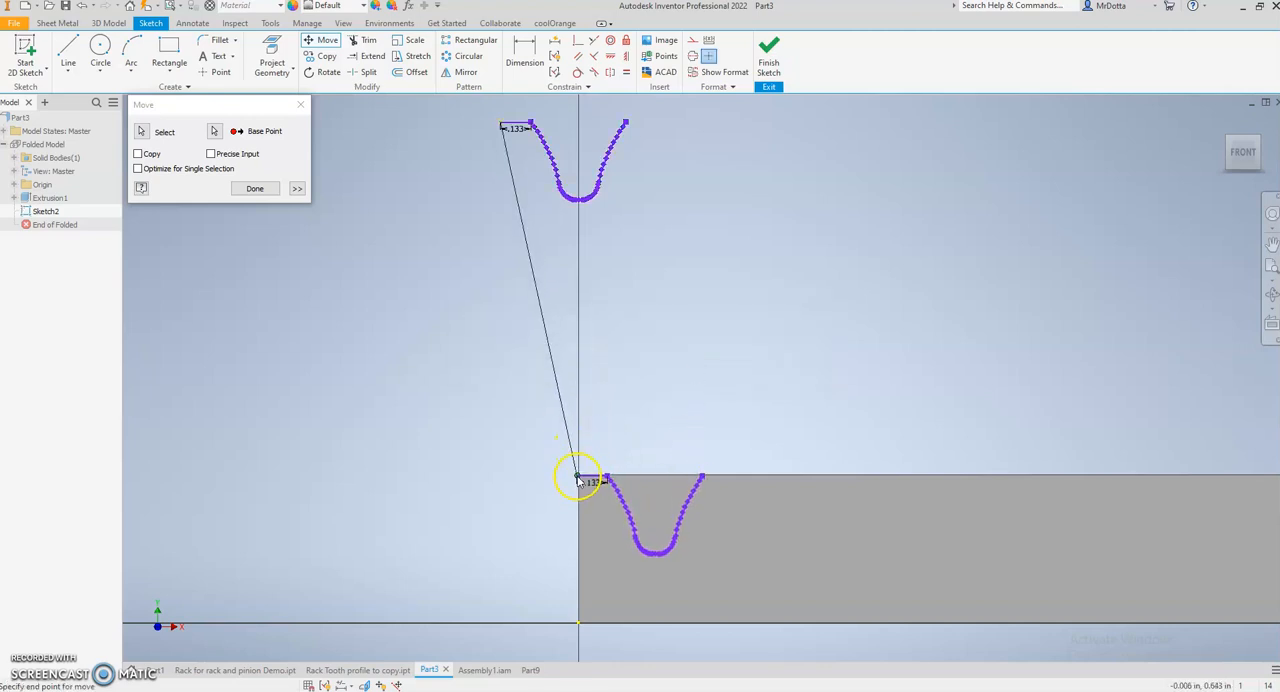
{"action": "left_click", "coordinate": [670, 336]}
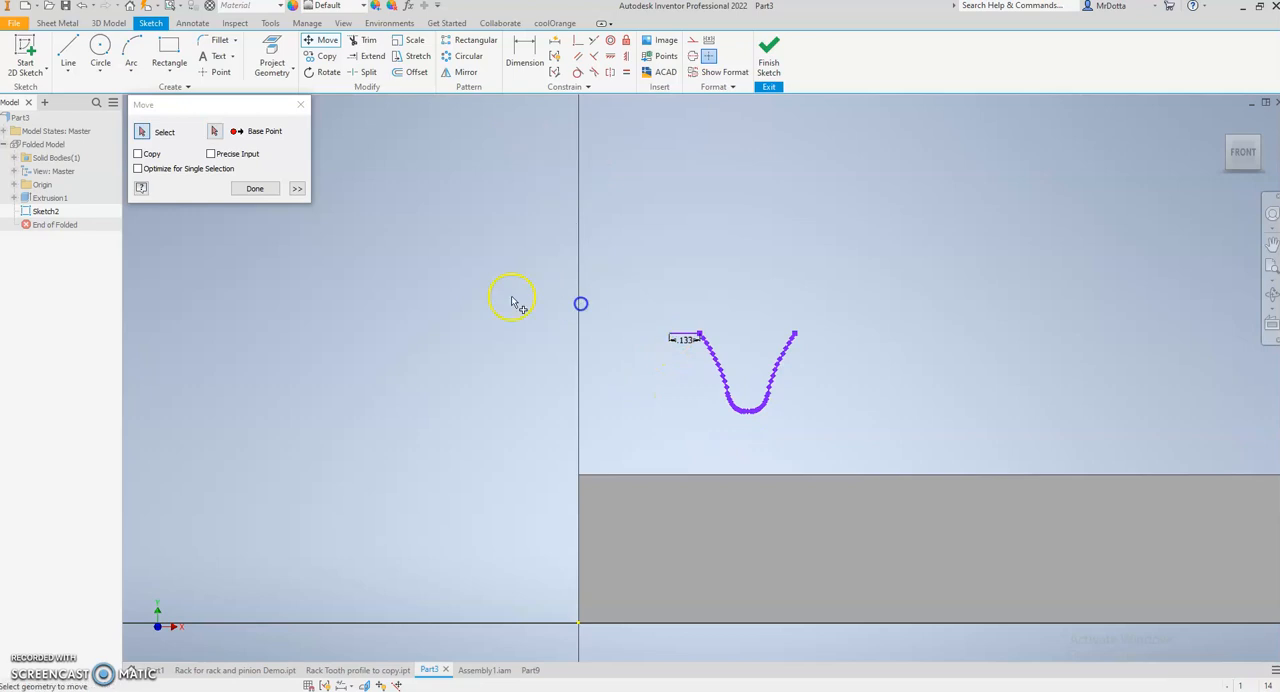
{"action": "left_click", "coordinate": [252, 193]}
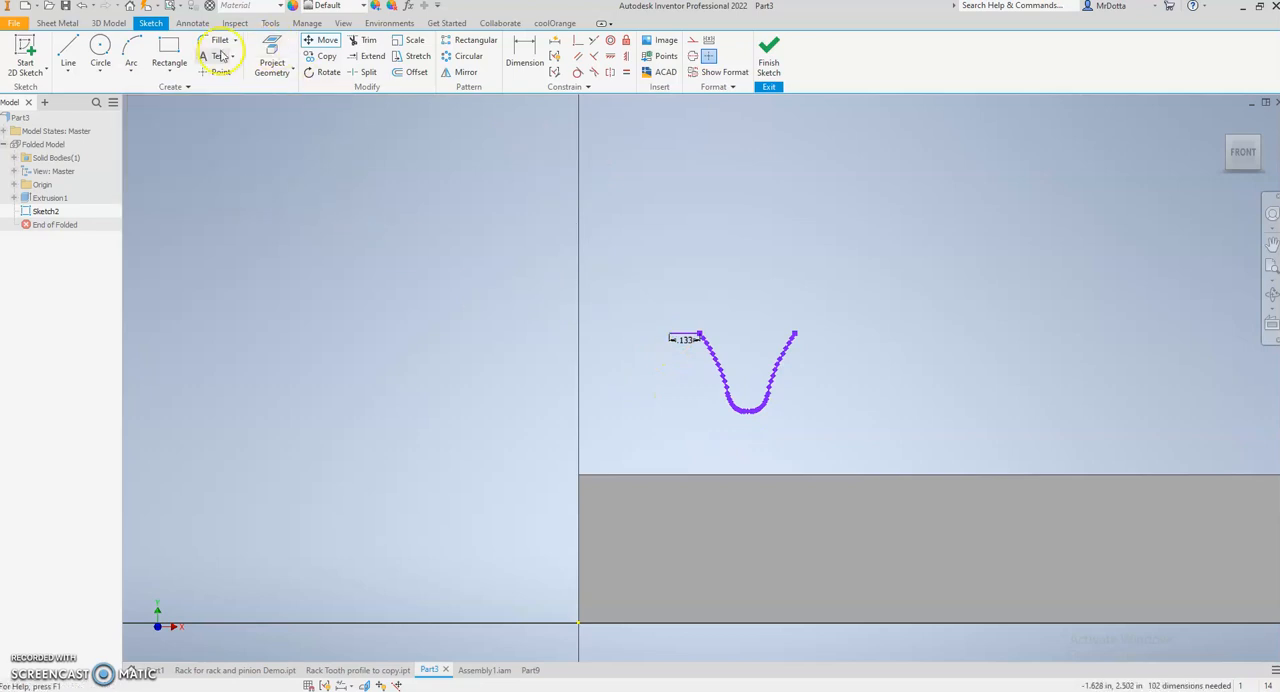
- Draw a short vertical line upward from the block's upper-left corner
{"action": "left_click", "coordinate": [66, 52]}
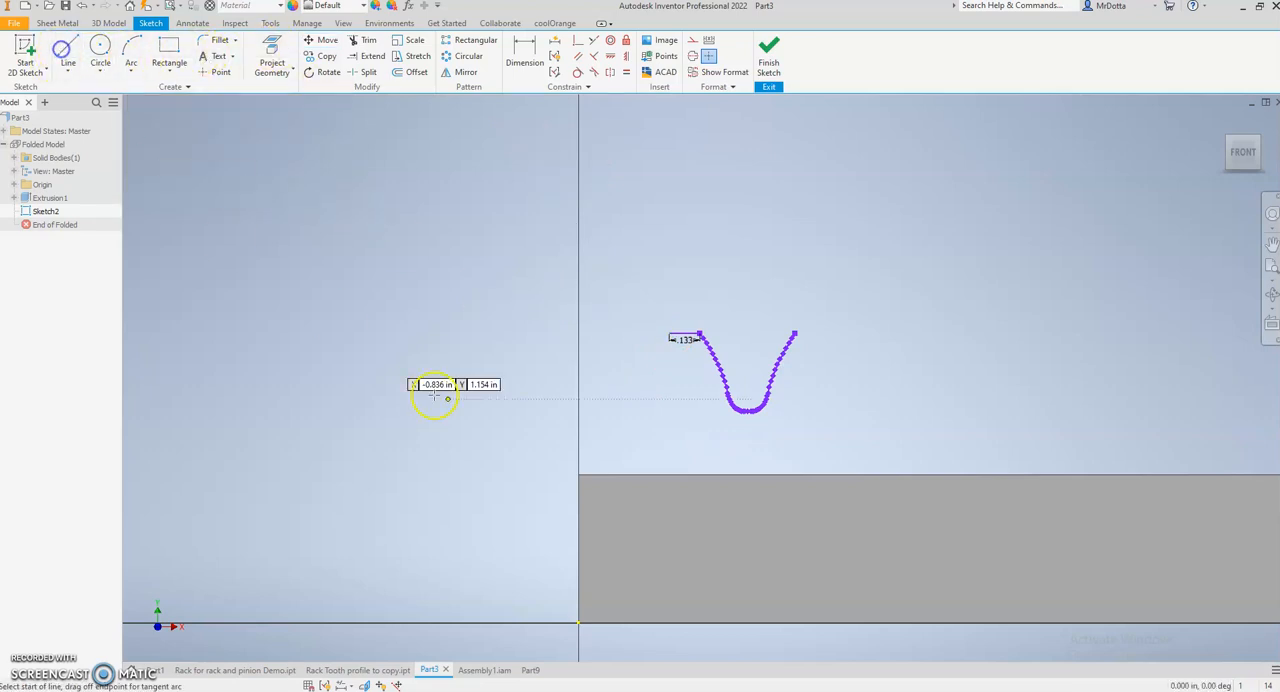
{"action": "left_click", "coordinate": [579, 472]}
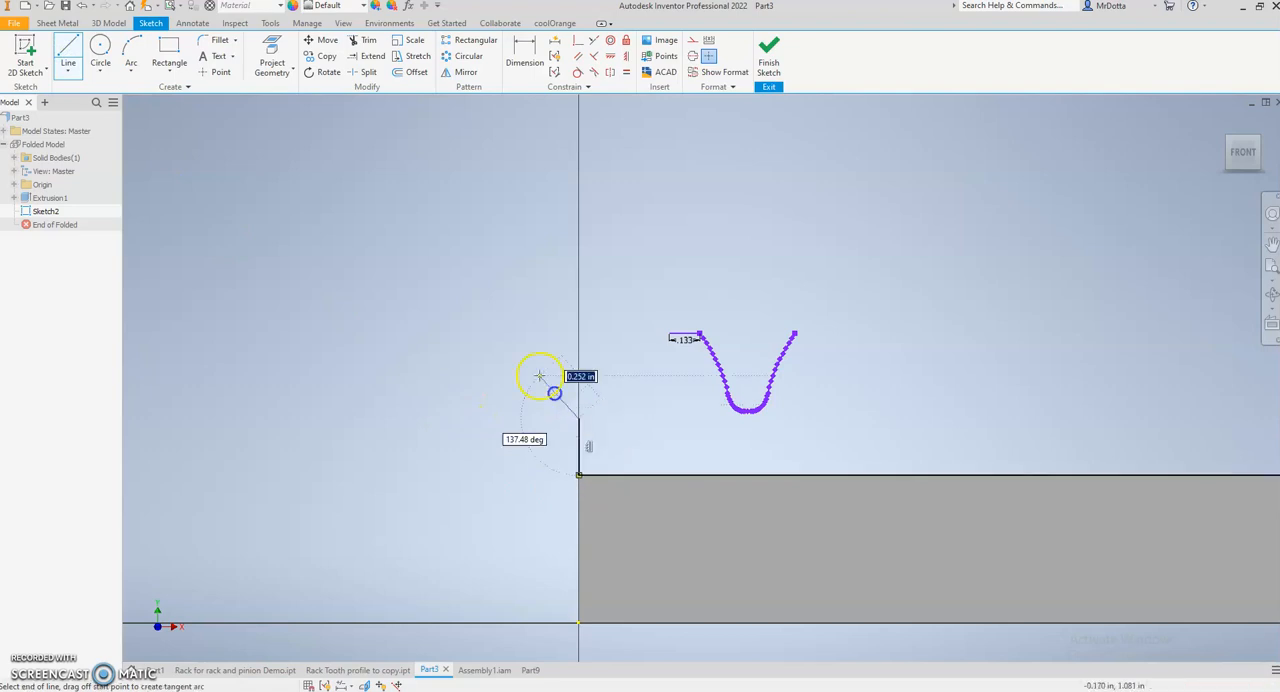
{"action": "key", "text": "Escape"}
- Move the tooth profile and its 0.133 in line so the line's free end meets the block's upper-left corner
{"action": "left_click", "coordinate": [322, 40]}
{"action": "left_click_drag", "start_coordinate": [804, 434], "coordinate": [649, 280]}
{"action": "left_click", "coordinate": [218, 132]}
{"action": "left_click", "coordinate": [670, 335]}
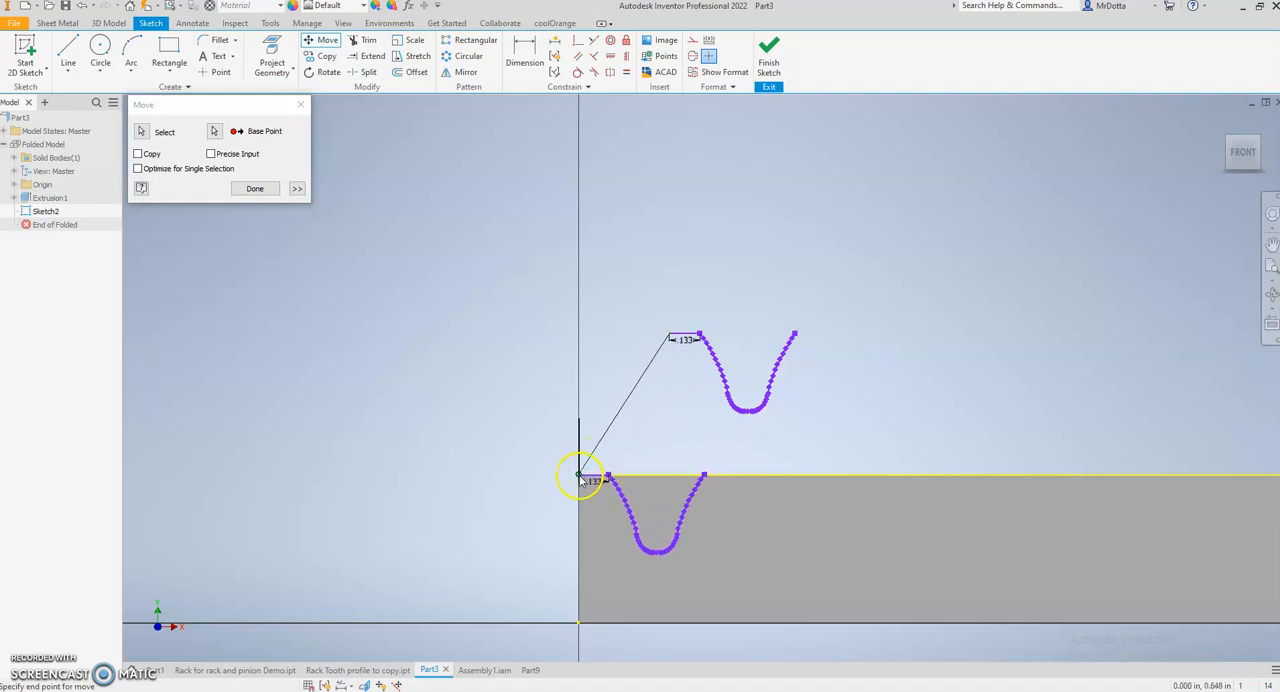
{"action": "left_click", "coordinate": [580, 476]}
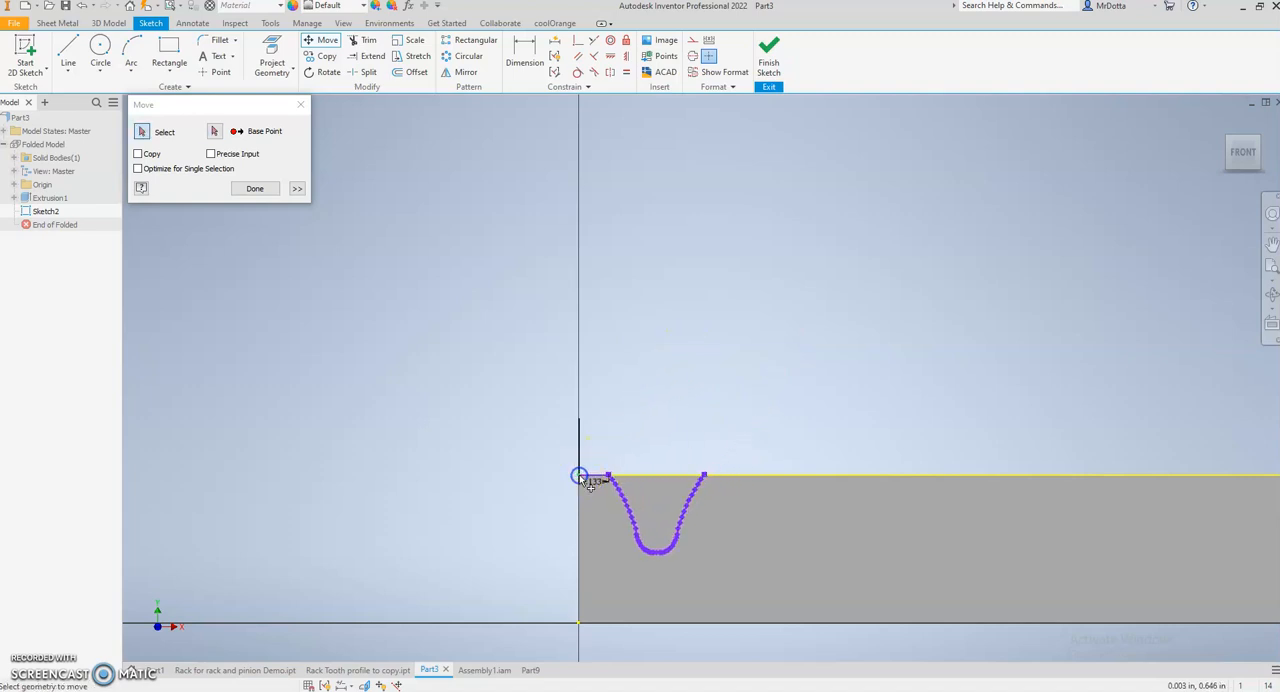
{"action": "left_click", "coordinate": [254, 188]}
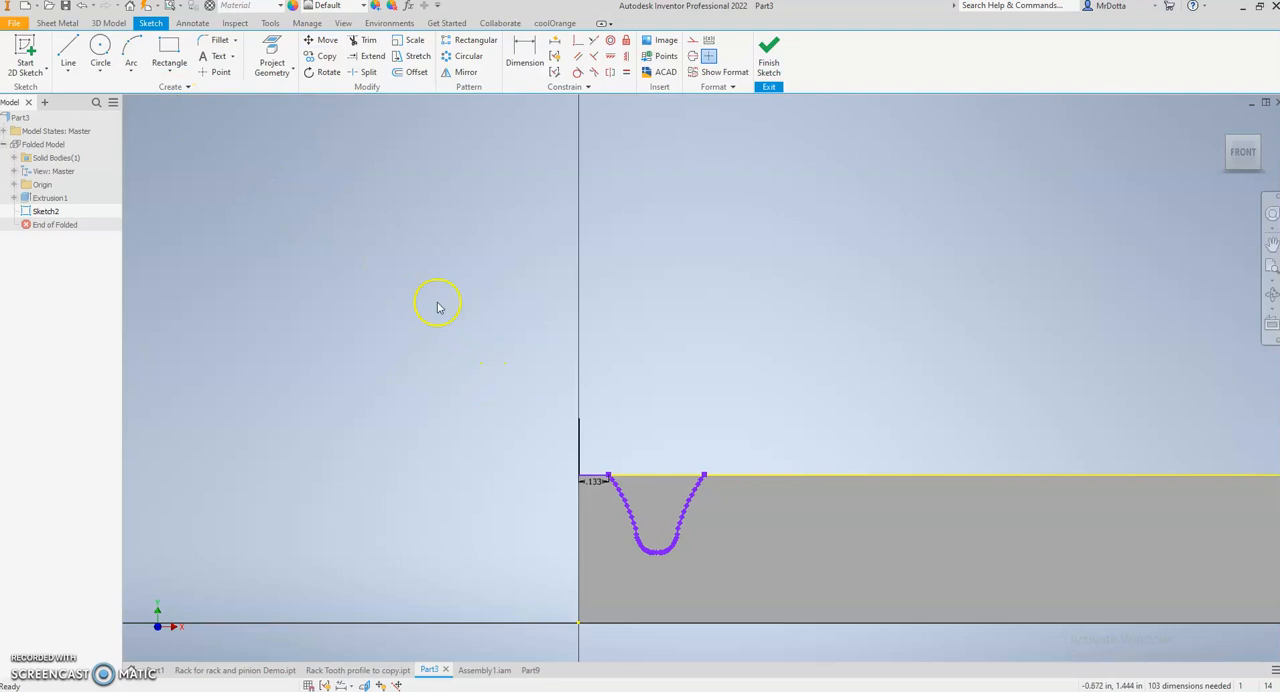
- Copy the tooth profile with its 0.133 in line from the block's upper-left corner, attaching the first copy to the profile's right end
{"action": "left_click", "coordinate": [325, 57]}
{"action": "left_click_drag", "start_coordinate": [541, 454], "coordinate": [722, 580]}
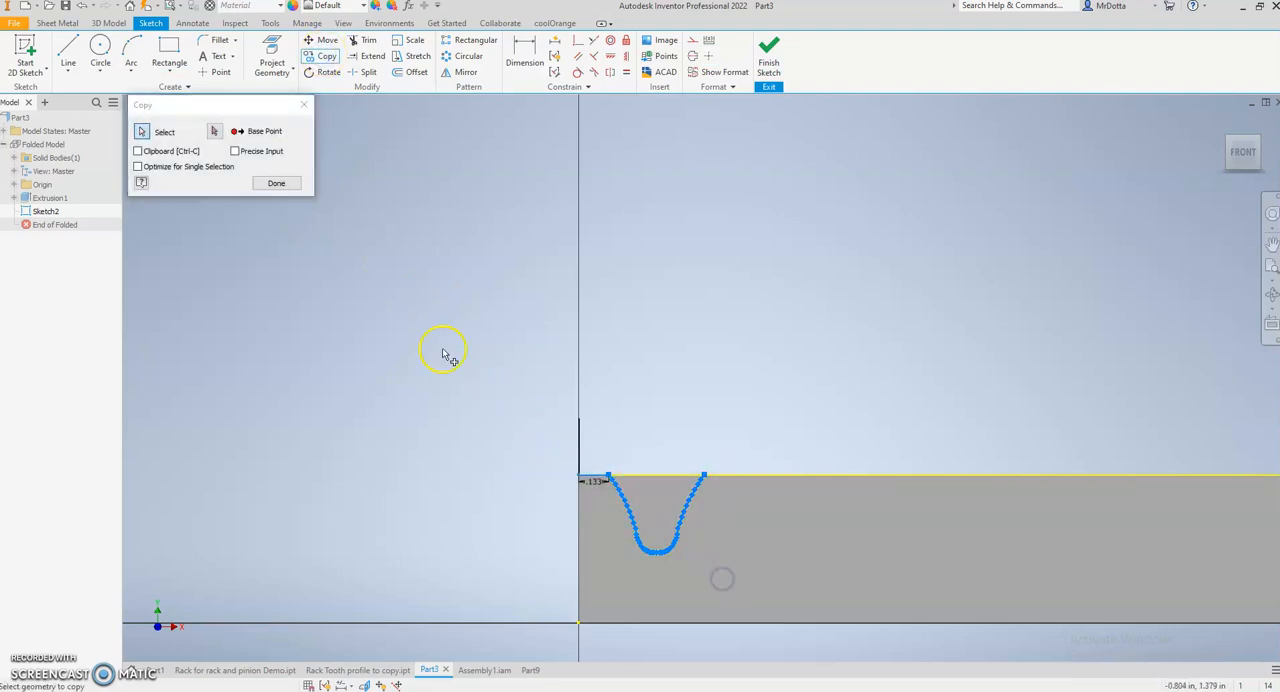
{"action": "left_click", "coordinate": [215, 132]}
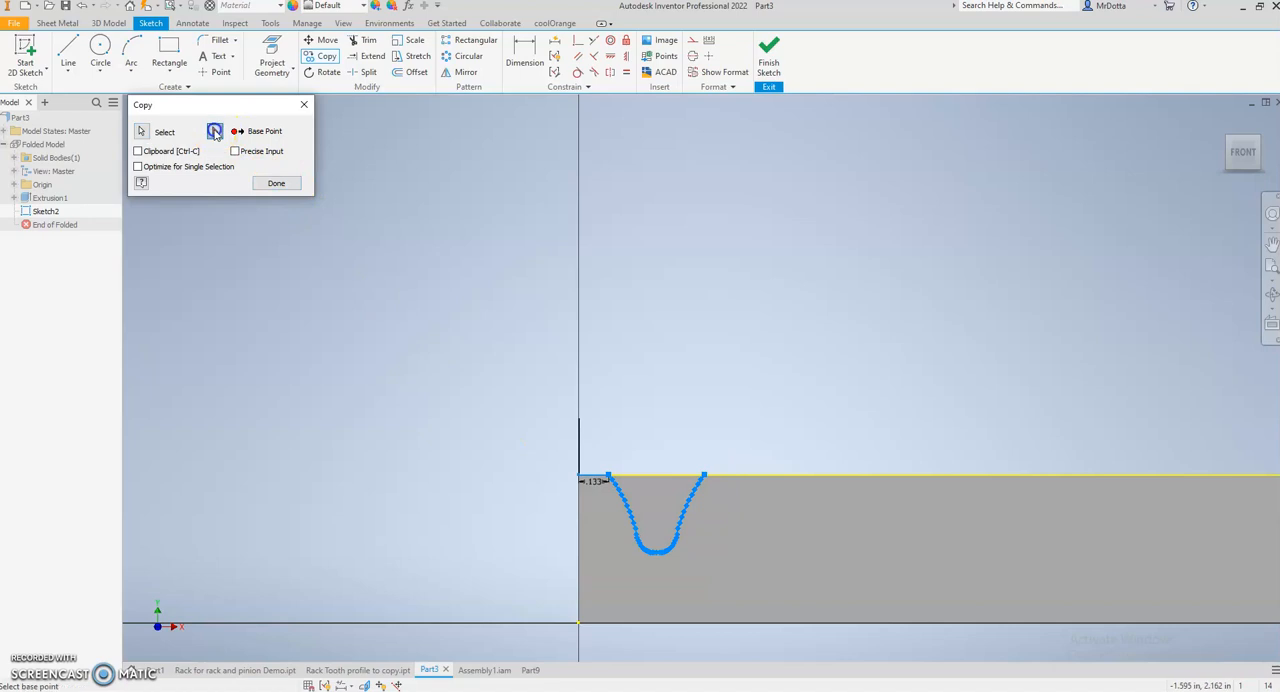
{"action": "left_click", "coordinate": [578, 477]}
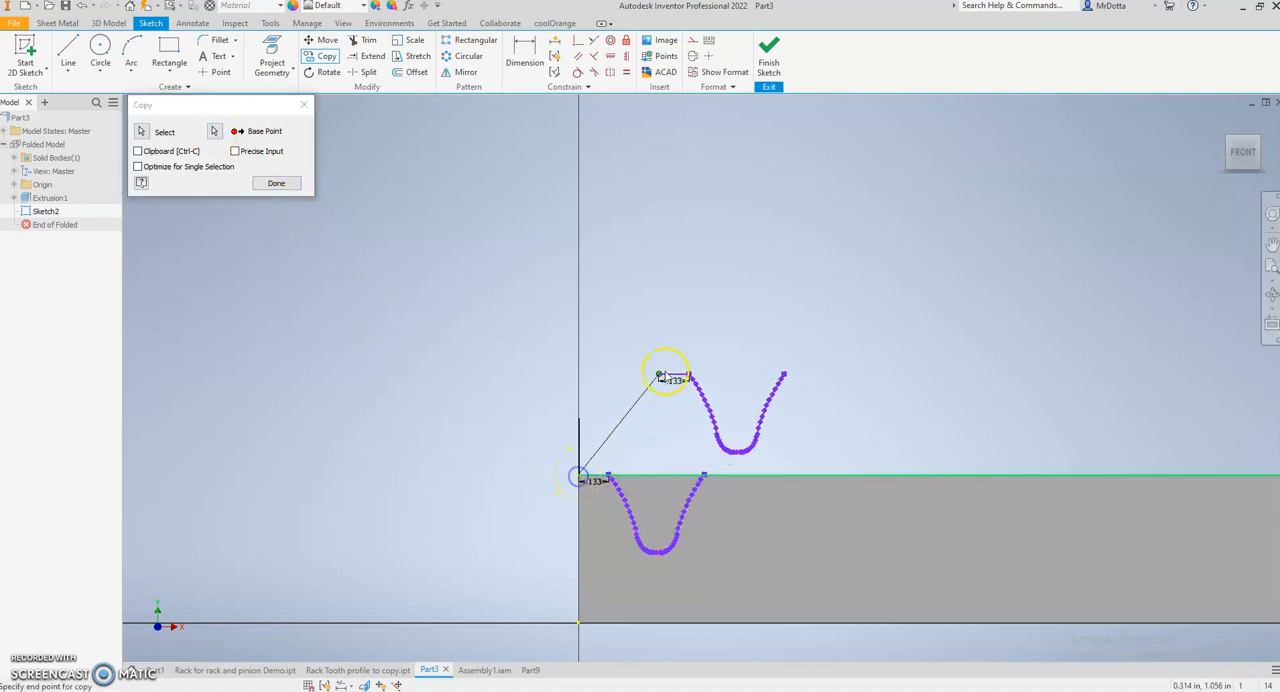
{"action": "mouse_move", "coordinate": [572, 383]}
{"action": "middle_mouse_down"}
{"action": "mouse_move", "coordinate": [494, 337]}
{"action": "mouse_move", "coordinate": [419, 325]}
{"action": "middle_mouse_up"}
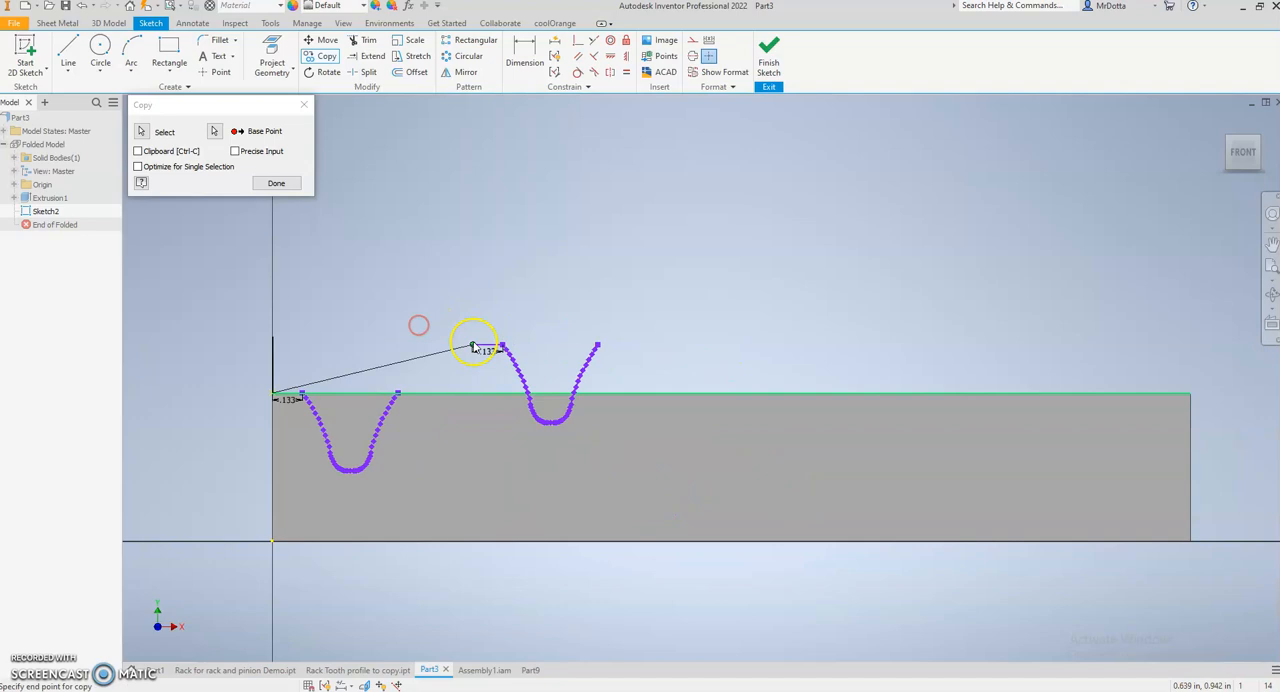
{"action": "left_click", "coordinate": [398, 396]}
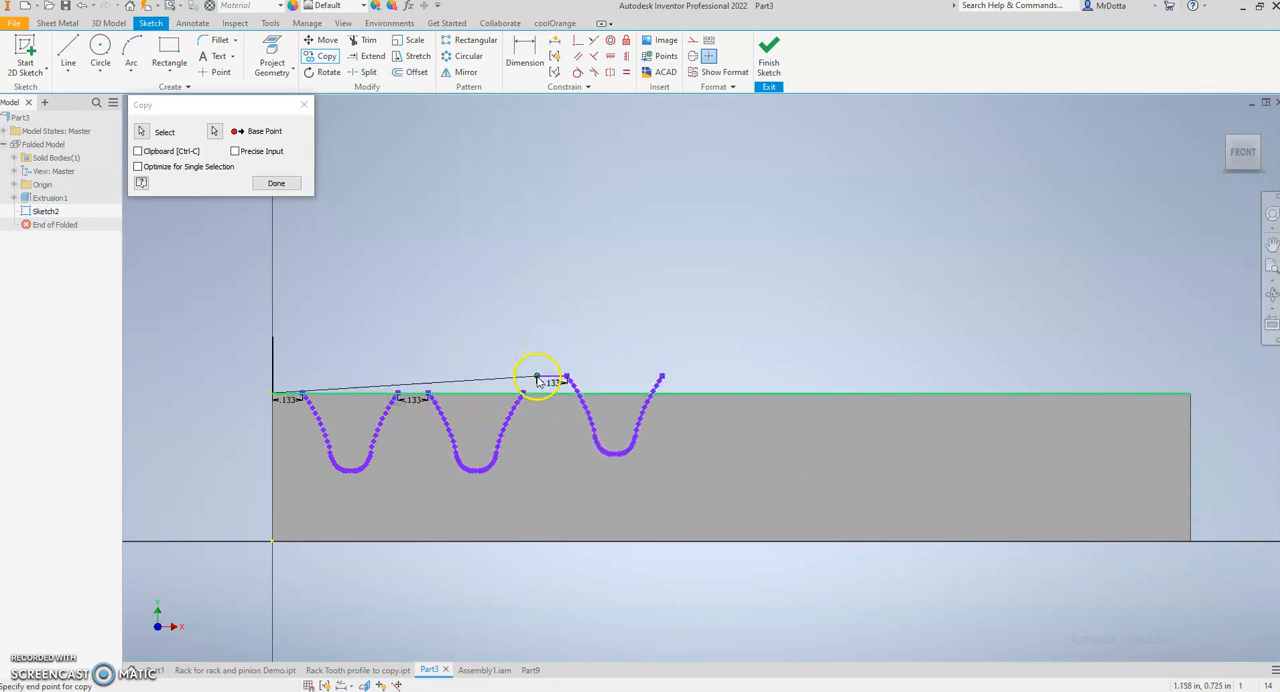
- Place six more copies of the tooth profile end to end along the block's top edge until they pass its right end
{"action": "left_click", "coordinate": [649, 393]}
{"action": "left_click", "coordinate": [774, 394]}
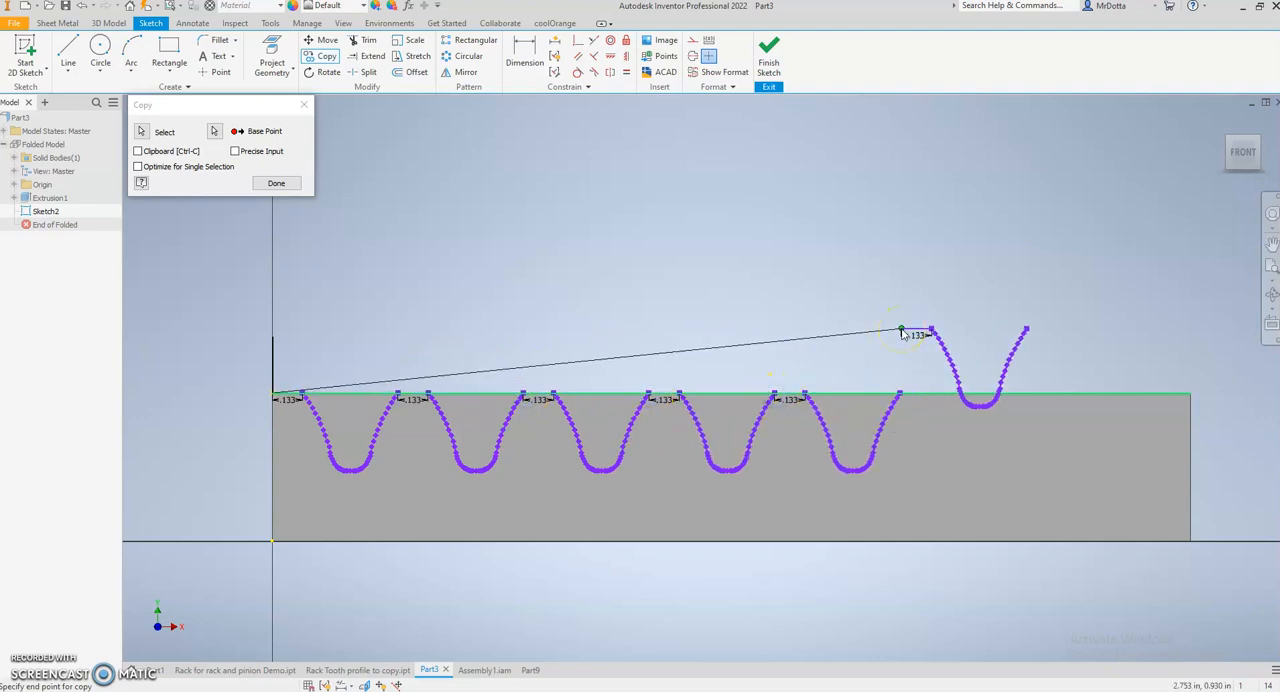
{"action": "left_click", "coordinate": [902, 393]}
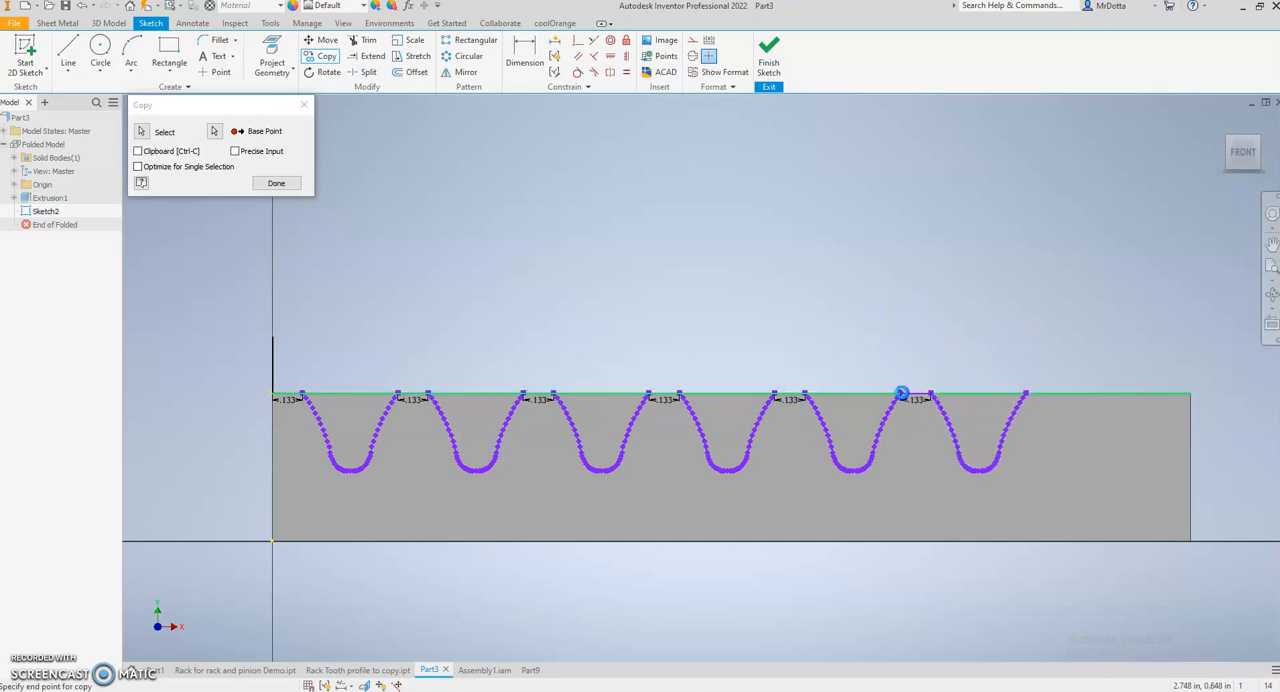
{"action": "left_click", "coordinate": [1027, 392]}
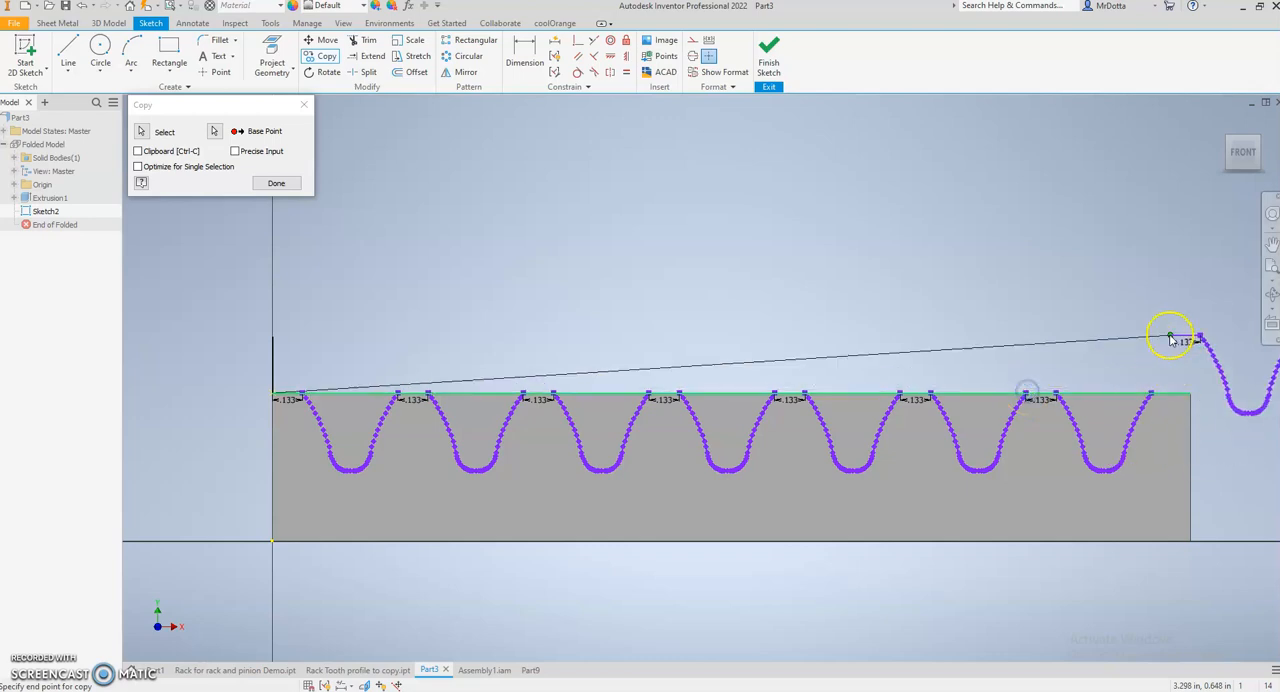
{"action": "middle_click_drag", "start_coordinate": [1184, 336], "coordinate": [886, 303]}
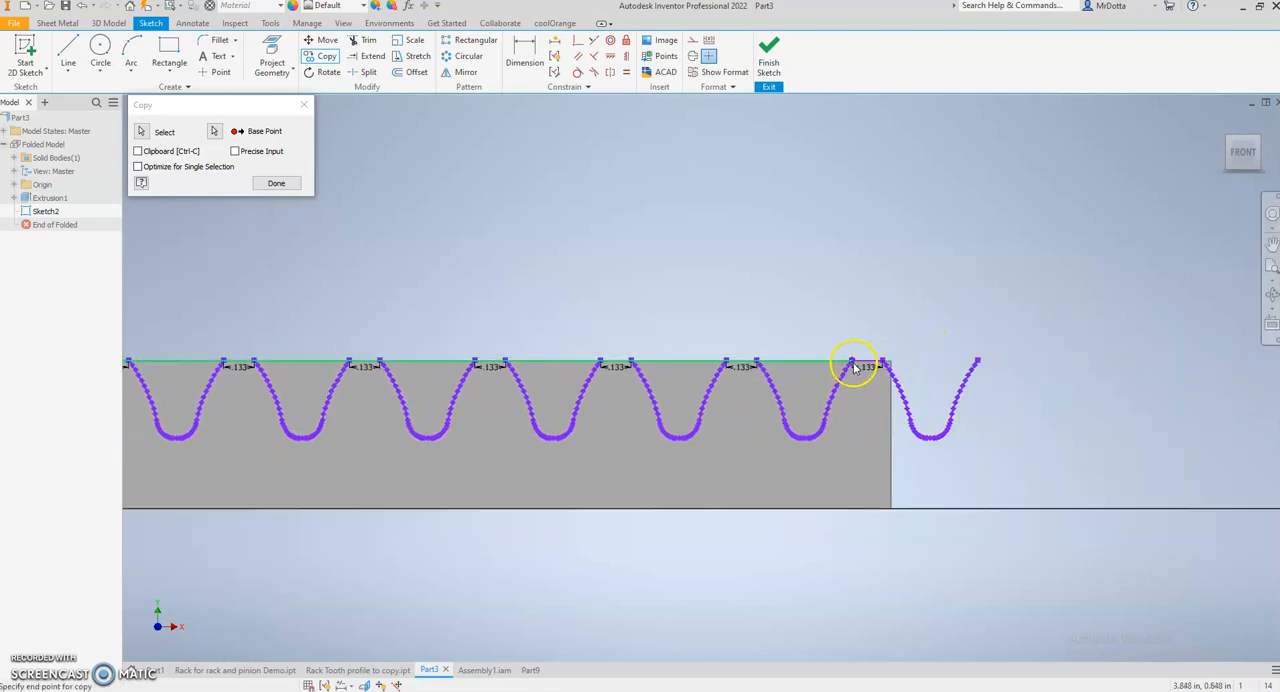
{"action": "left_click", "coordinate": [853, 365]}
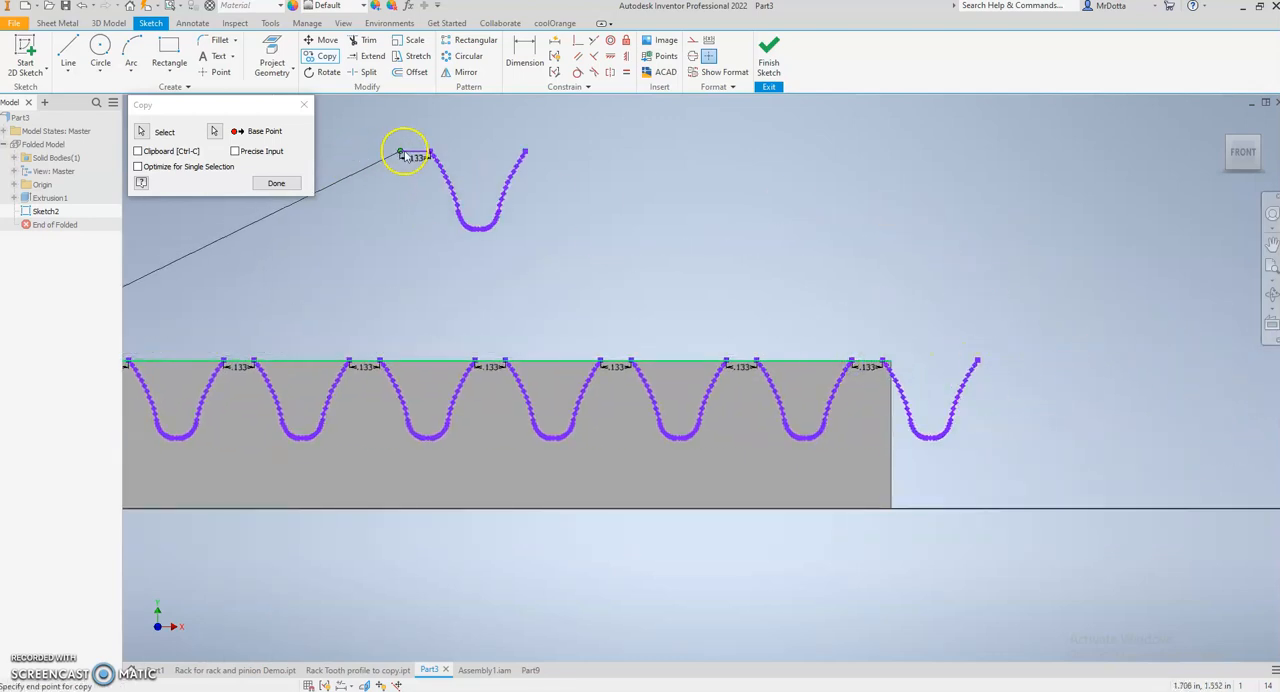
{"action": "key", "text": "Escape"}
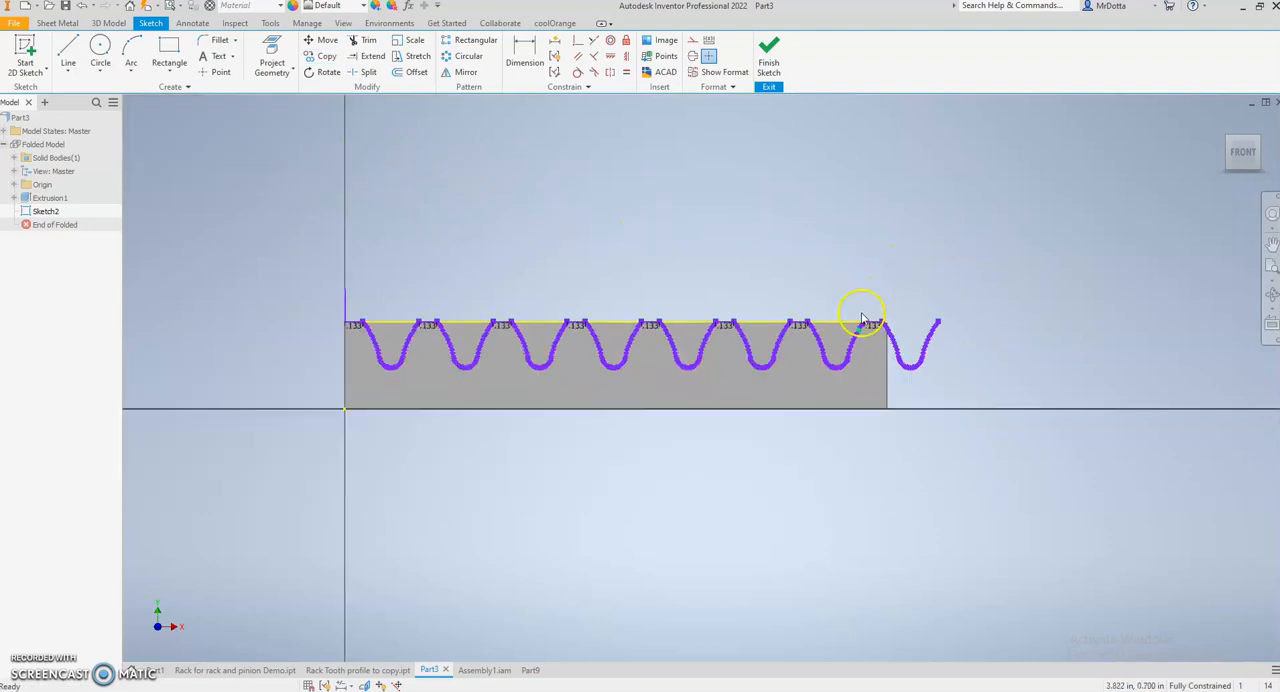
- Check where the last tooth copy starts relative to the block's upper-right corner and finish the sketch
{"action": "scroll", "coordinate": [857, 309], "scroll_direction": "down", "scroll_amount": 6}
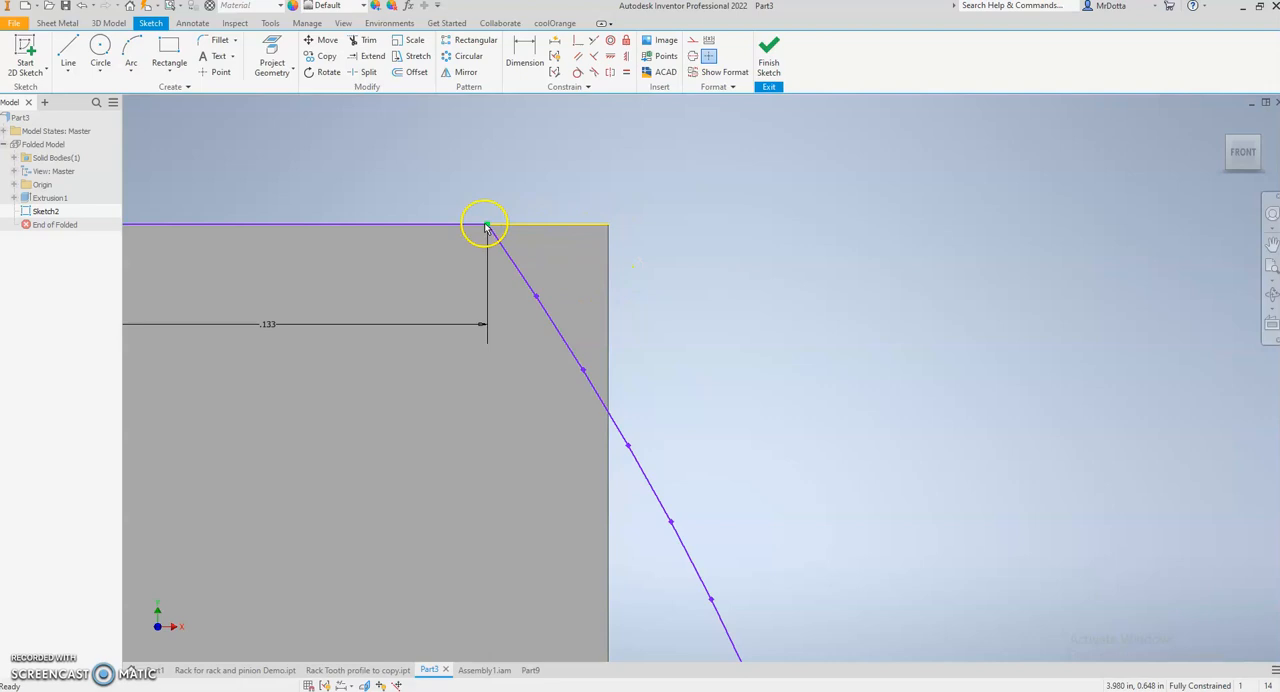
{"action": "scroll", "coordinate": [640, 211], "scroll_direction": "up", "scroll_amount": 5}
{"action": "middle_click_drag", "start_coordinate": [698, 190], "coordinate": [803, 268]}
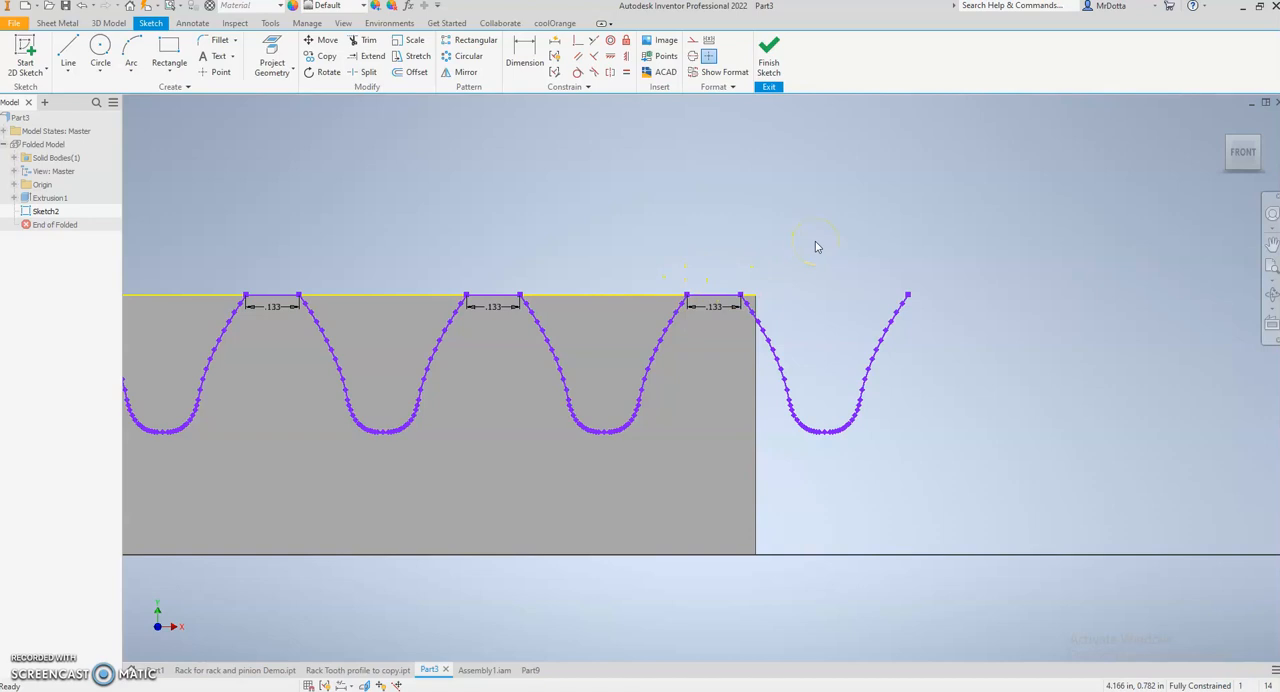
{"action": "scroll", "coordinate": [816, 247], "scroll_direction": "up", "scroll_amount": 4}
{"action": "middle_click_drag", "start_coordinate": [804, 197], "coordinate": [831, 237]}
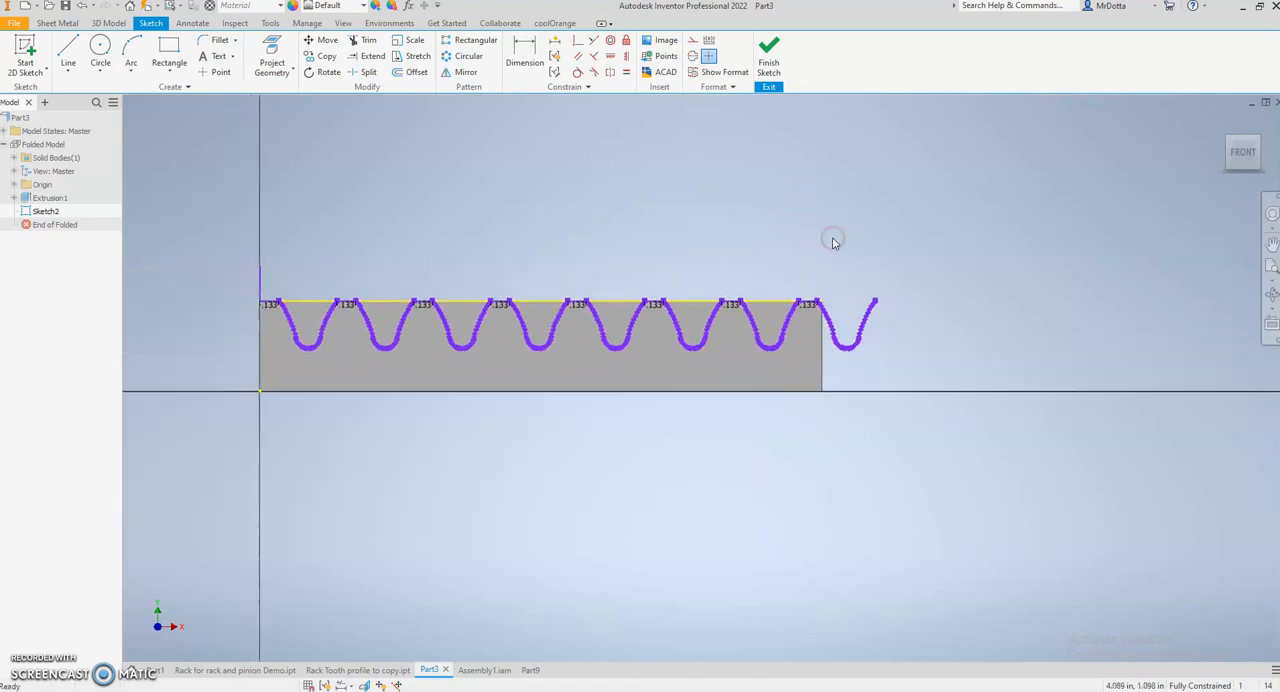
{"action": "left_click", "coordinate": [767, 62]}
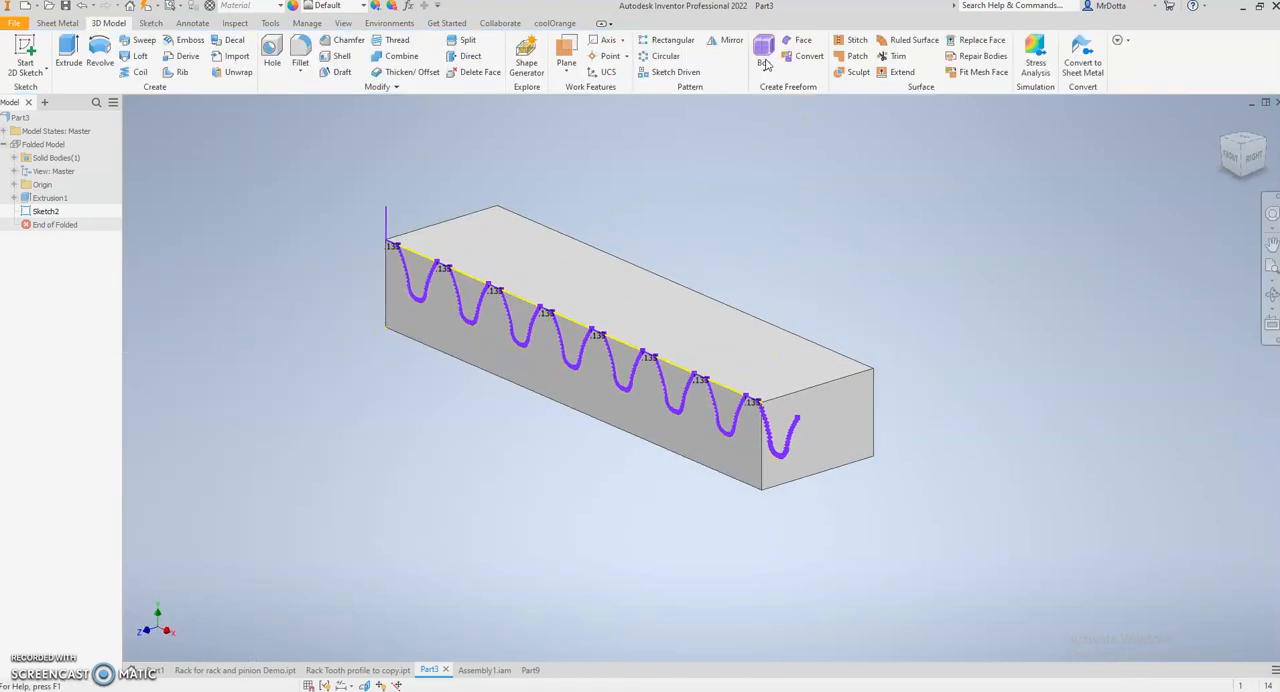
- Extrude the seven tooth-gap profiles lying on the block as a cut in the flipped direction, extending past the block's back face
{"action": "left_click", "coordinate": [68, 50]}
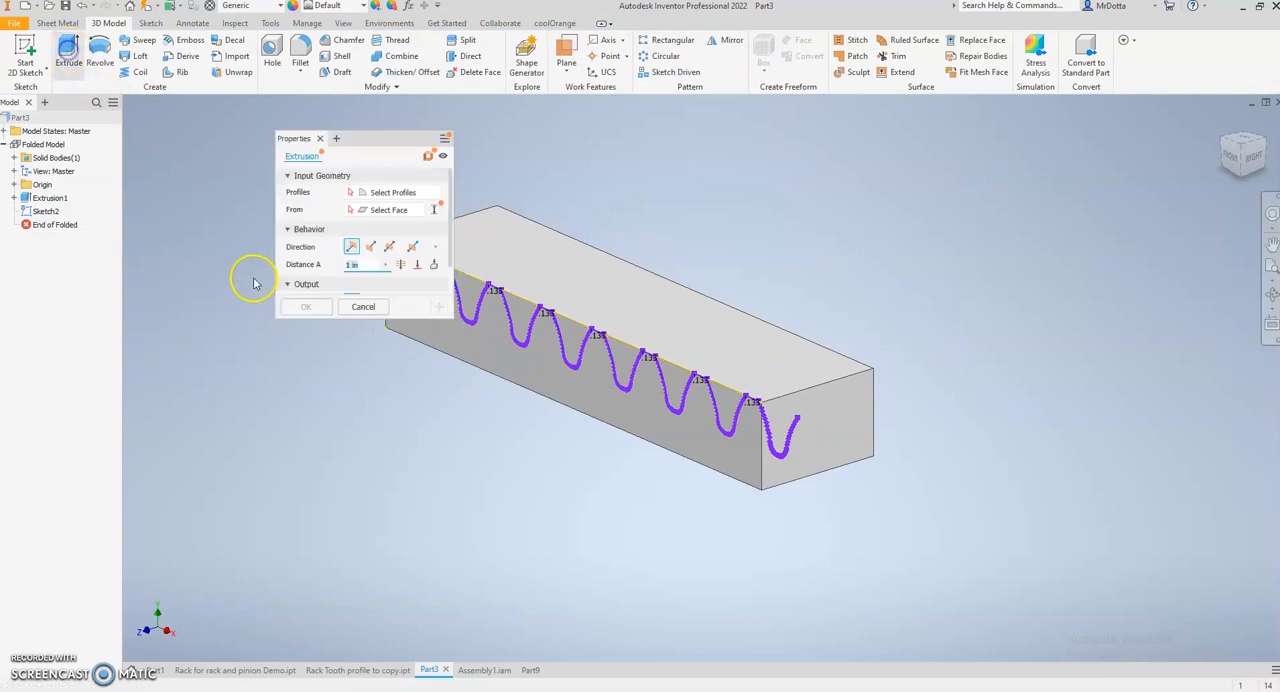
{"action": "left_click_drag", "start_coordinate": [360, 130], "coordinate": [285, 153]}
{"action": "left_click", "coordinate": [418, 270]}
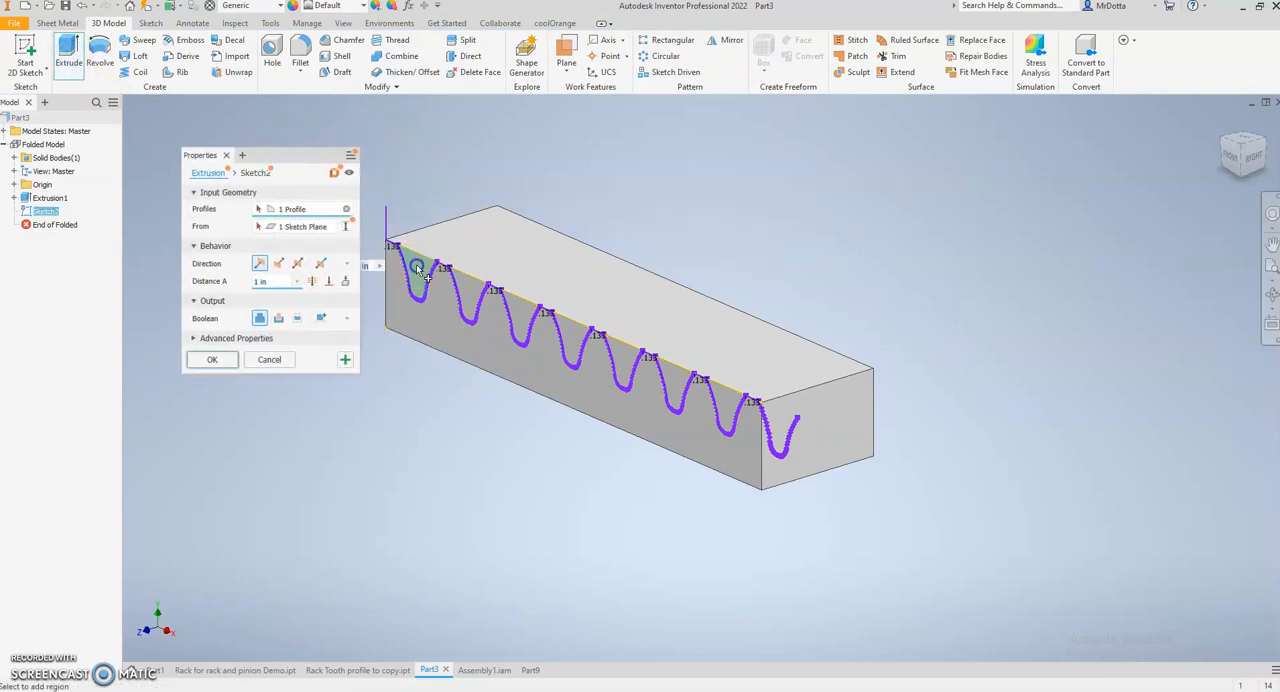
{"action": "left_click", "coordinate": [466, 292]}
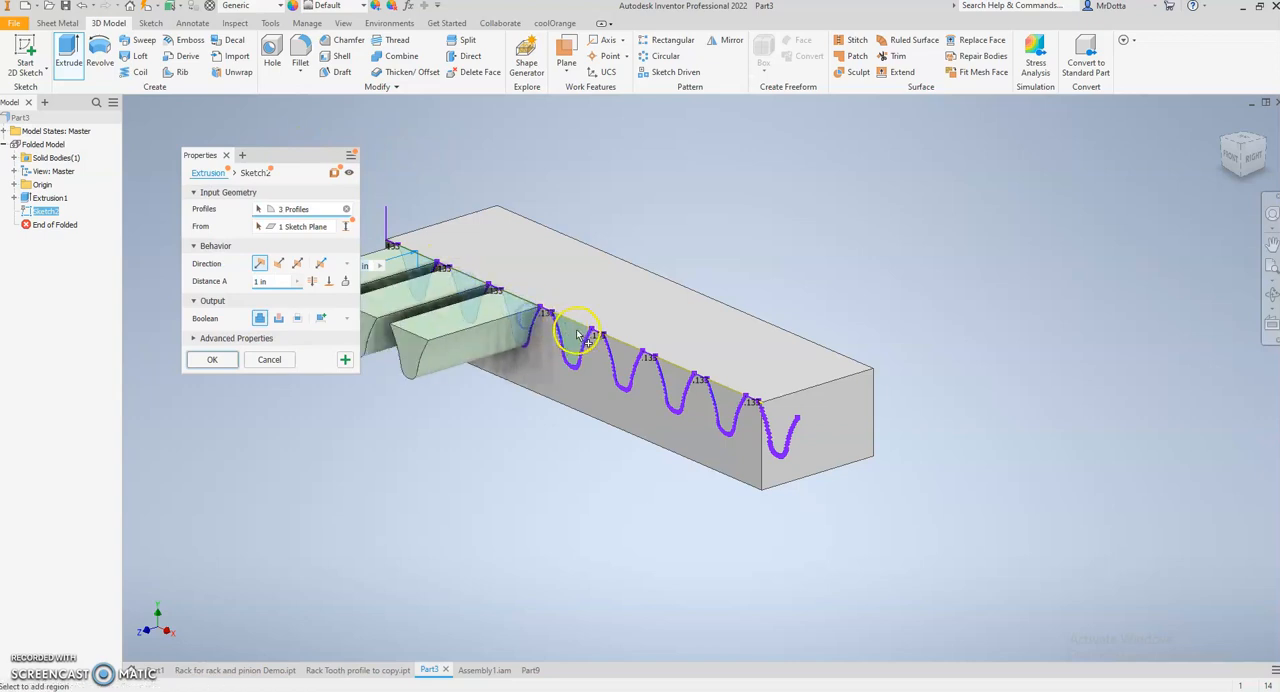
{"action": "left_click", "coordinate": [678, 383]}
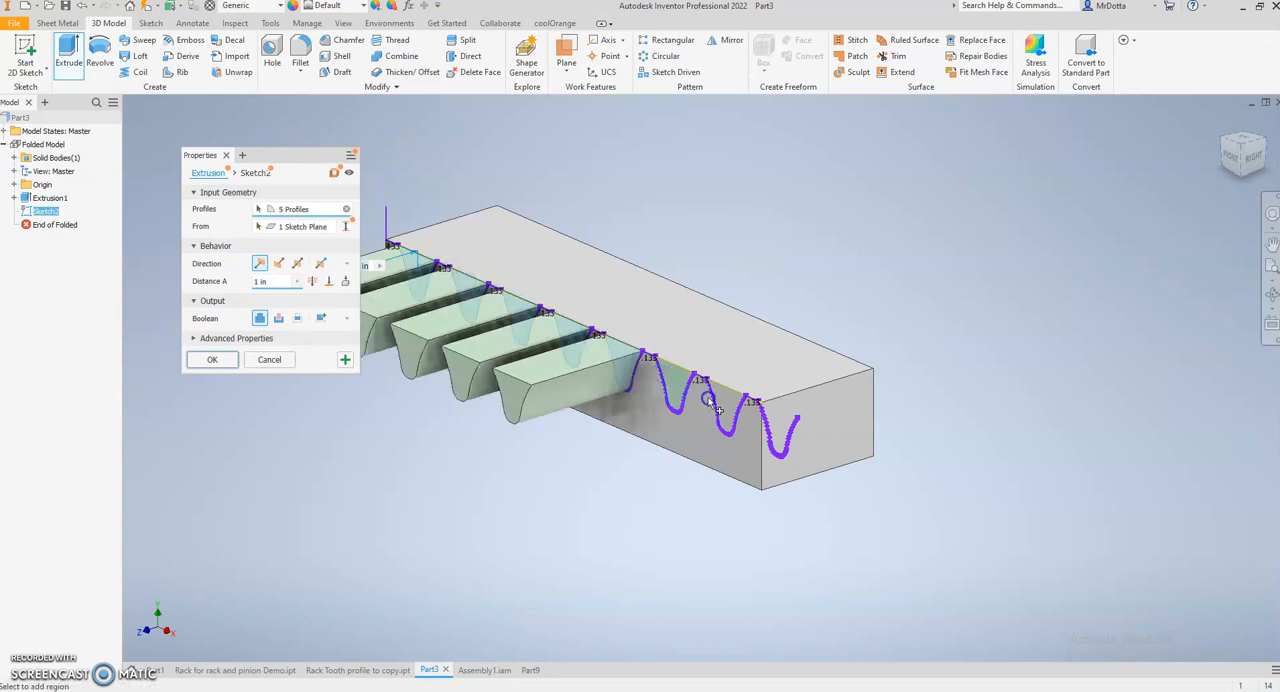
{"action": "left_click", "coordinate": [732, 400]}
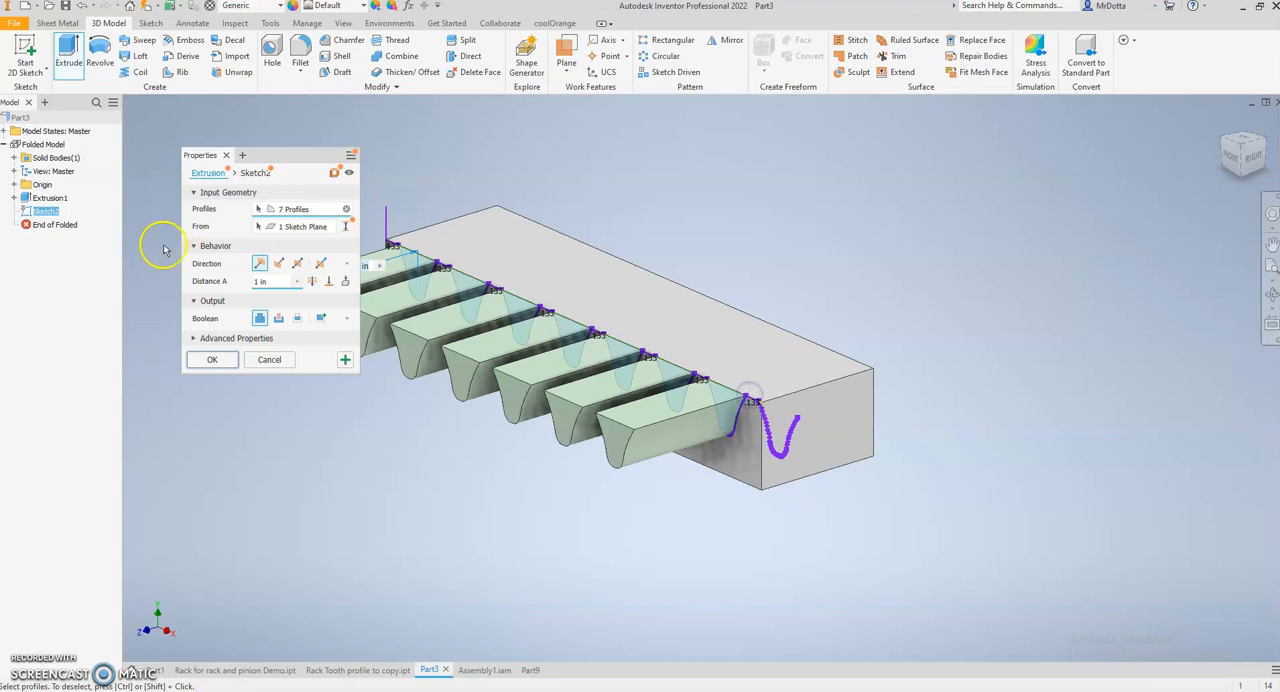
{"action": "left_click", "coordinate": [278, 263]}
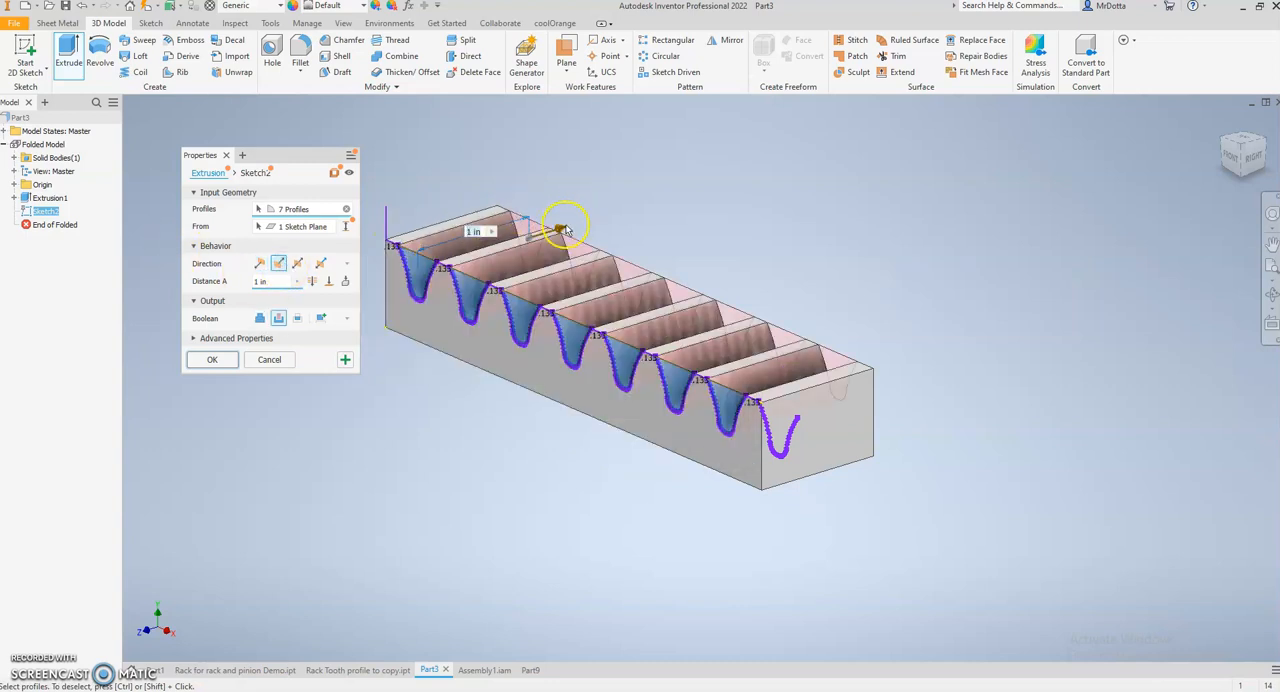
{"action": "left_click_drag", "start_coordinate": [562, 230], "coordinate": [670, 167]}
{"action": "left_click", "coordinate": [229, 361]}
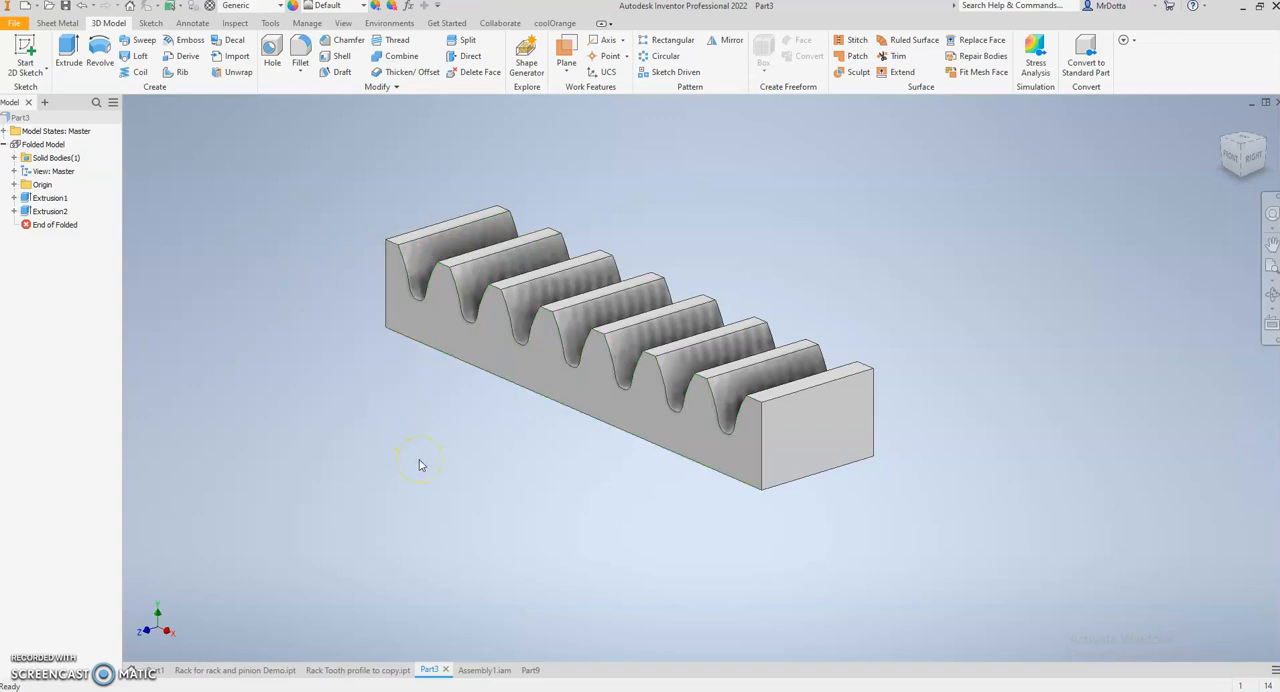
{"action": "scroll", "coordinate": [419, 462], "scroll_direction": "down", "scroll_amount": 2}
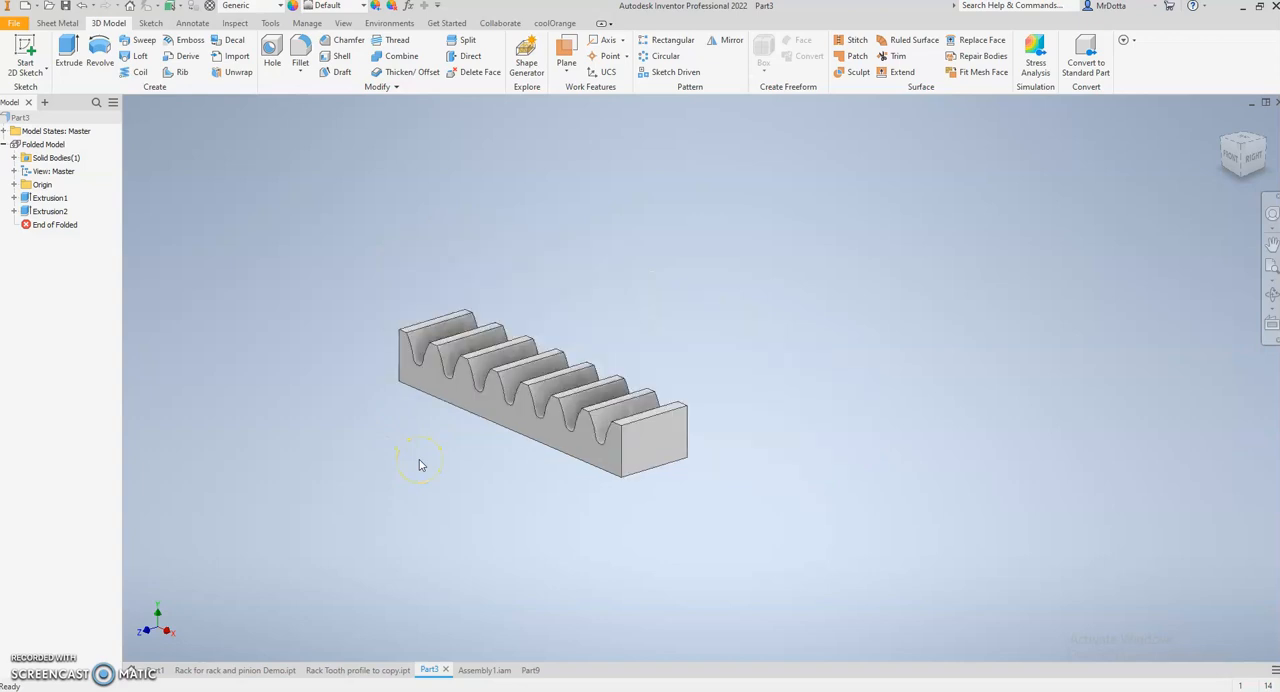
{"action": "scroll", "coordinate": [419, 460], "scroll_direction": "up", "scroll_amount": 3}
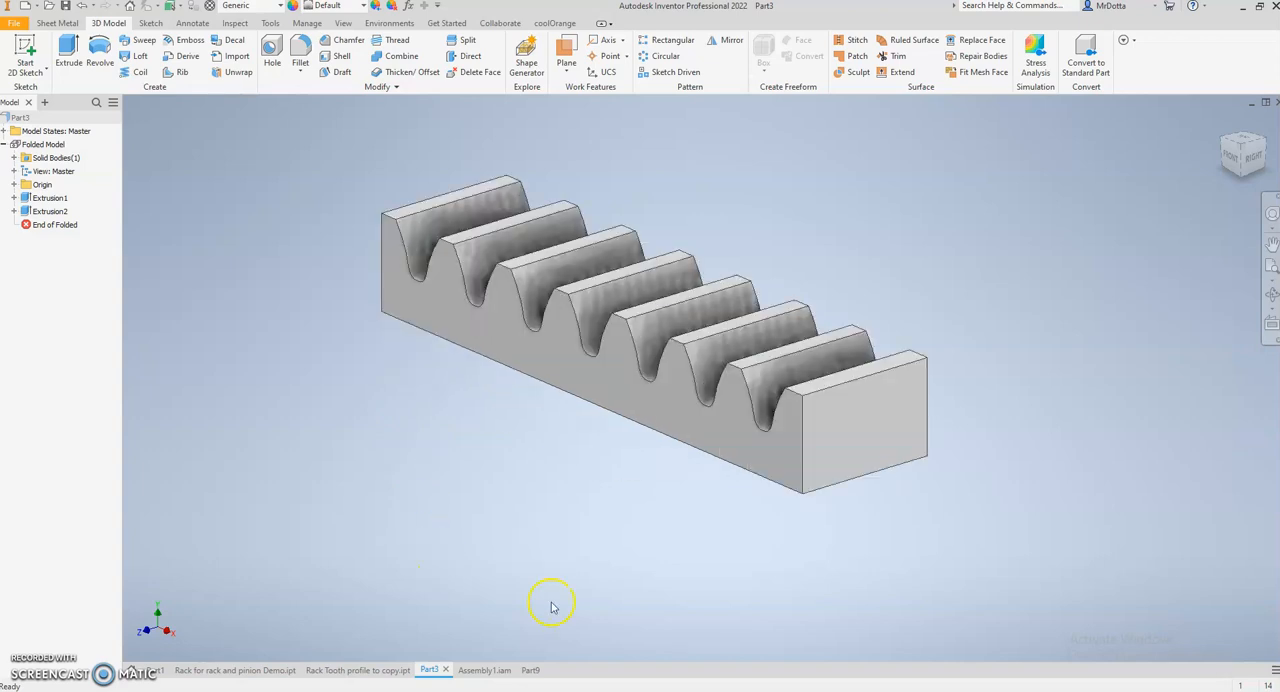